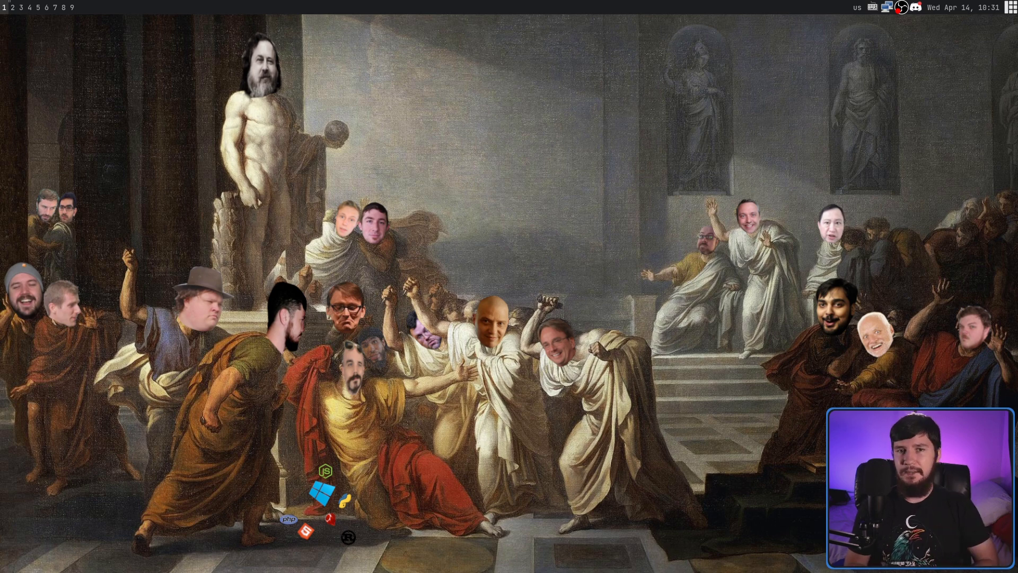
Open a new Alacritty terminal, run the xev event tester, then close it.
key("super+Return")
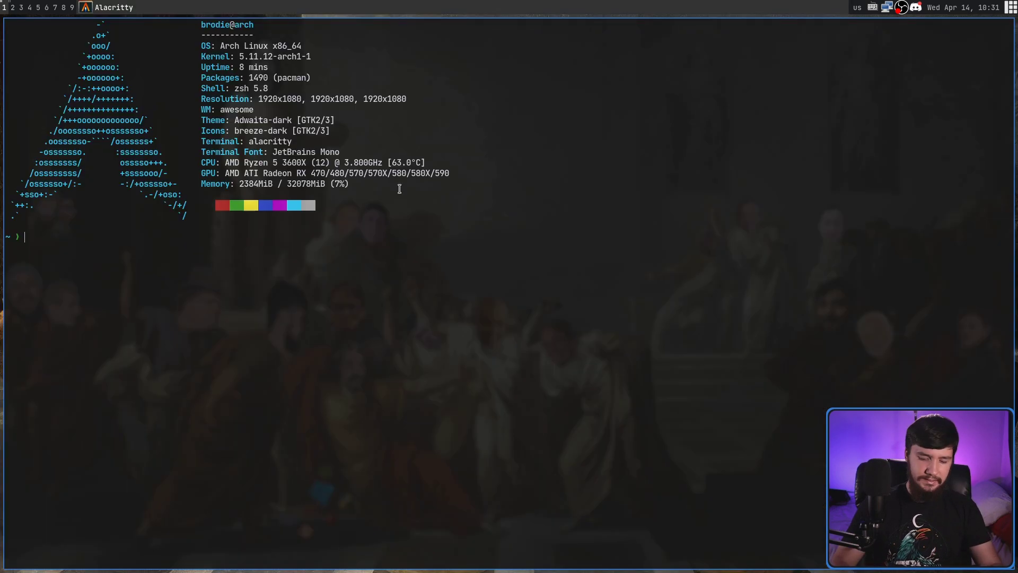
type("xev")
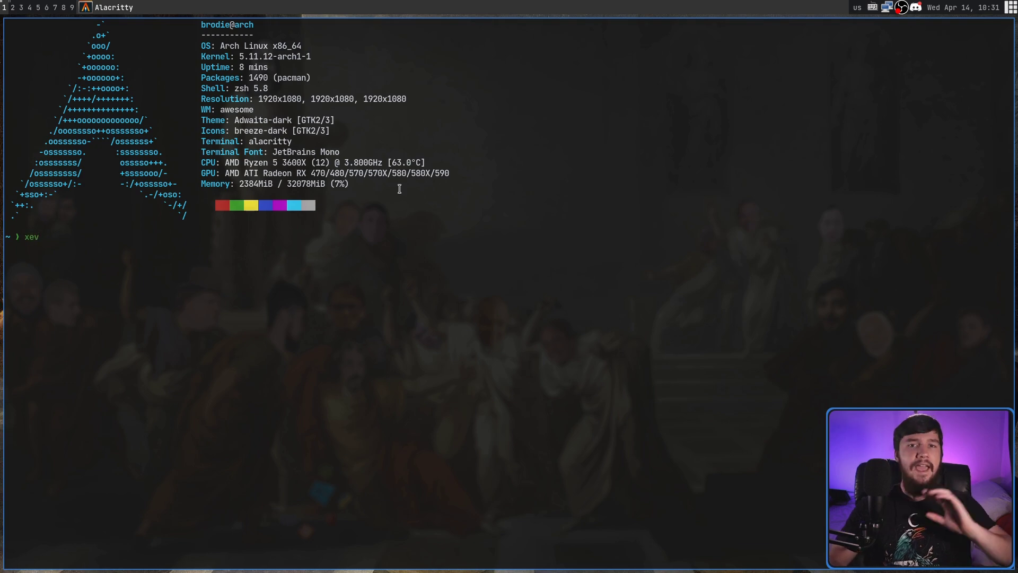
key("Return")
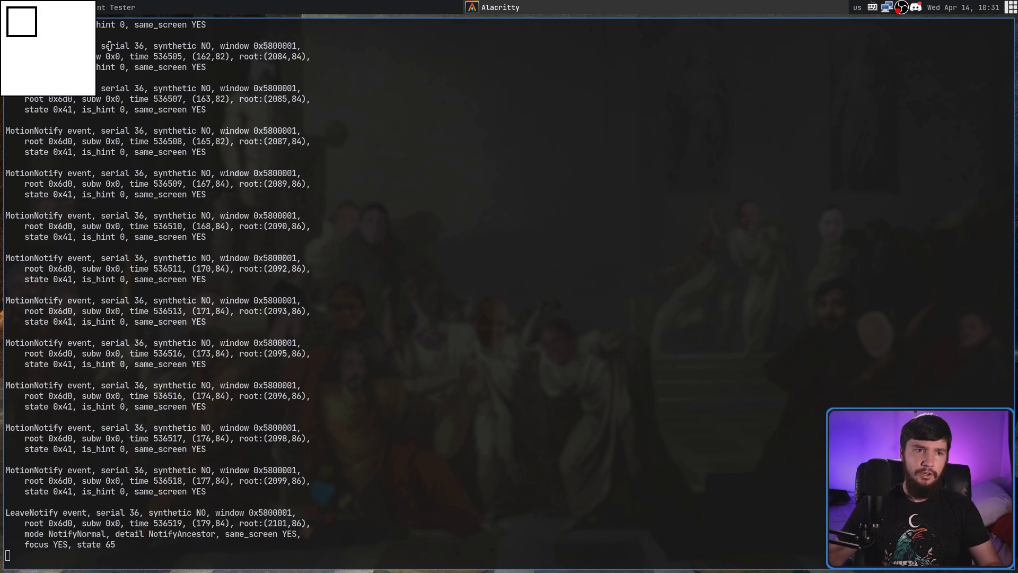
key("super+shift+c")
key("super+shift+c")
Launch Discord from the dmenu launcher by typing 'disco'.
key("super+r")
type("disco")
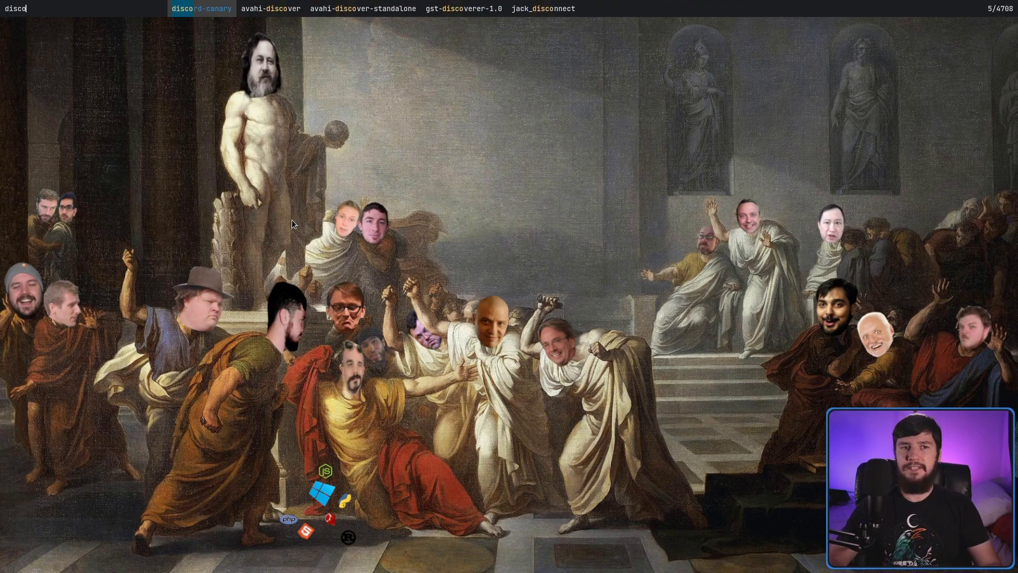
key("Return")
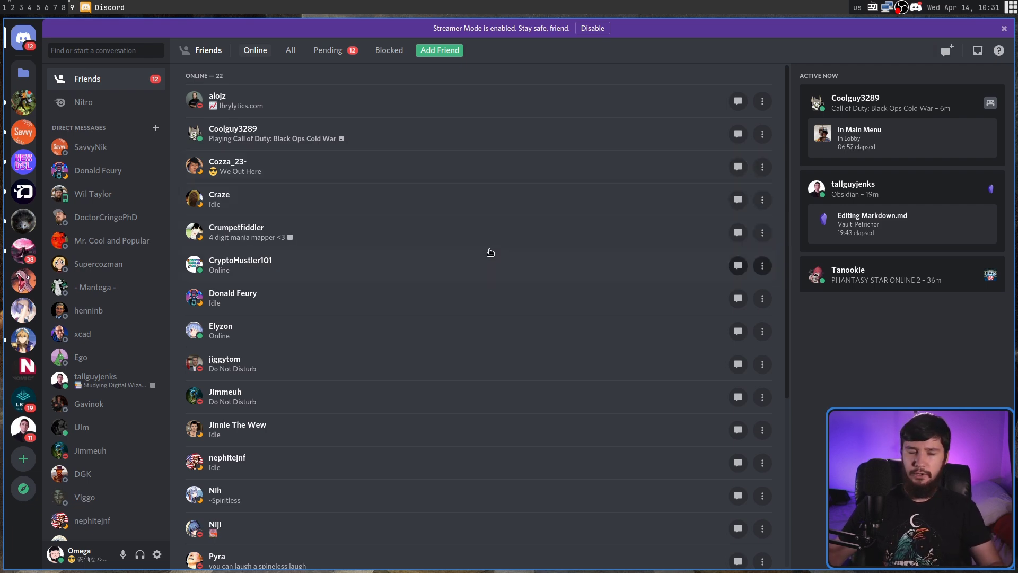
On workspace 1, open a new terminal and start the file manager.
key("super+1")
key("super+Return")
type("ranger")
key("Return")
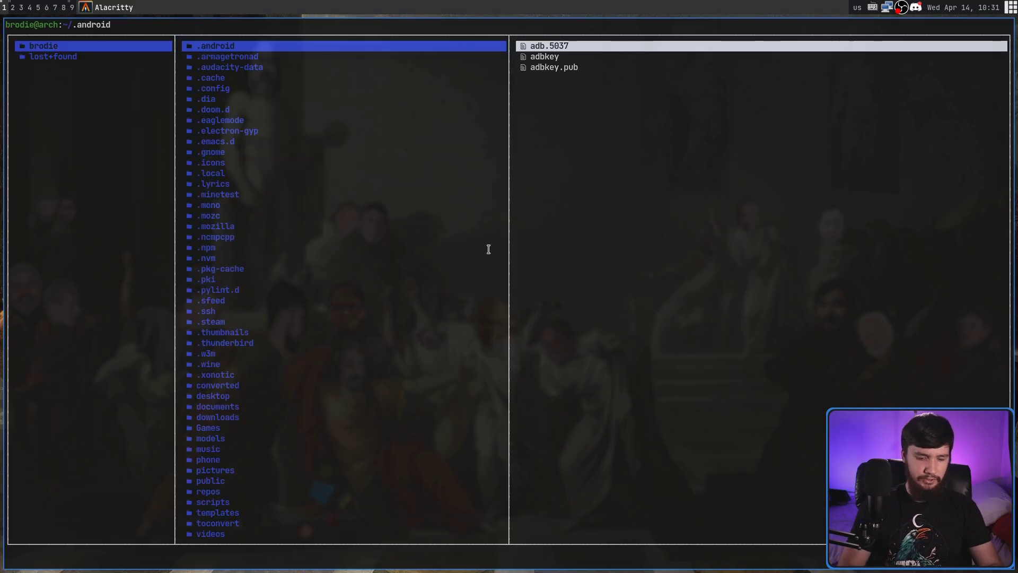
Go to ~/videos/anime and select the Fumetsu no Anata e episode 01 file.
key("g")
key("d")
key("j")
key("j")
key("q")
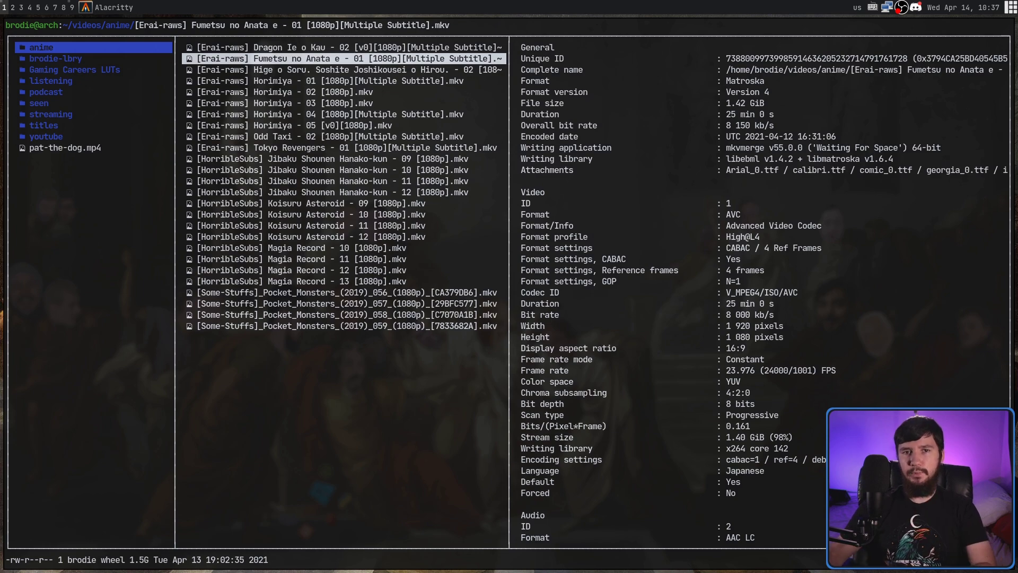
Enlarge the terminal font twice and jump to the ~/.config/awesome folder.
key("ctrl+equal")
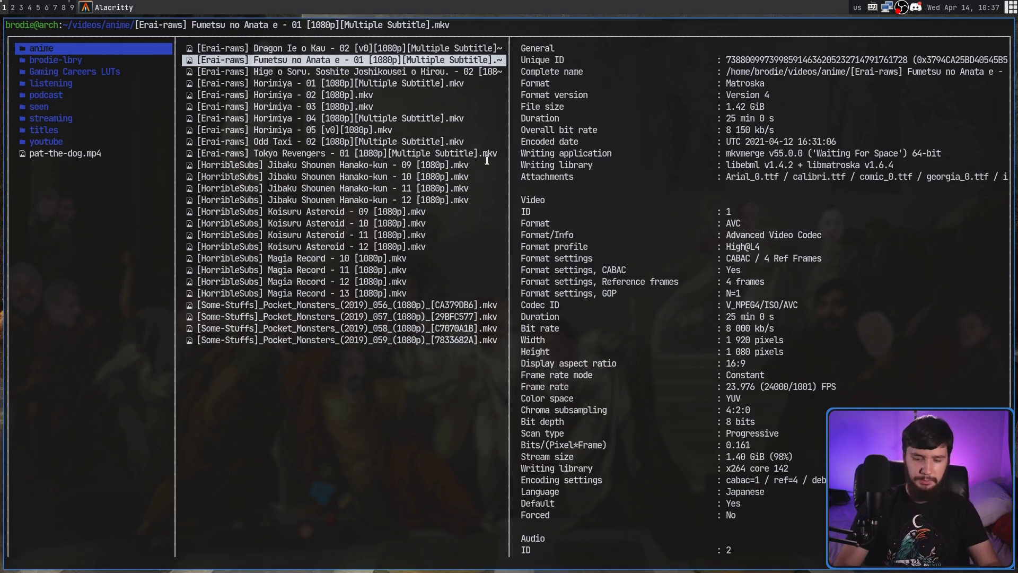
key("ctrl+equal")
key("ctrl+0")
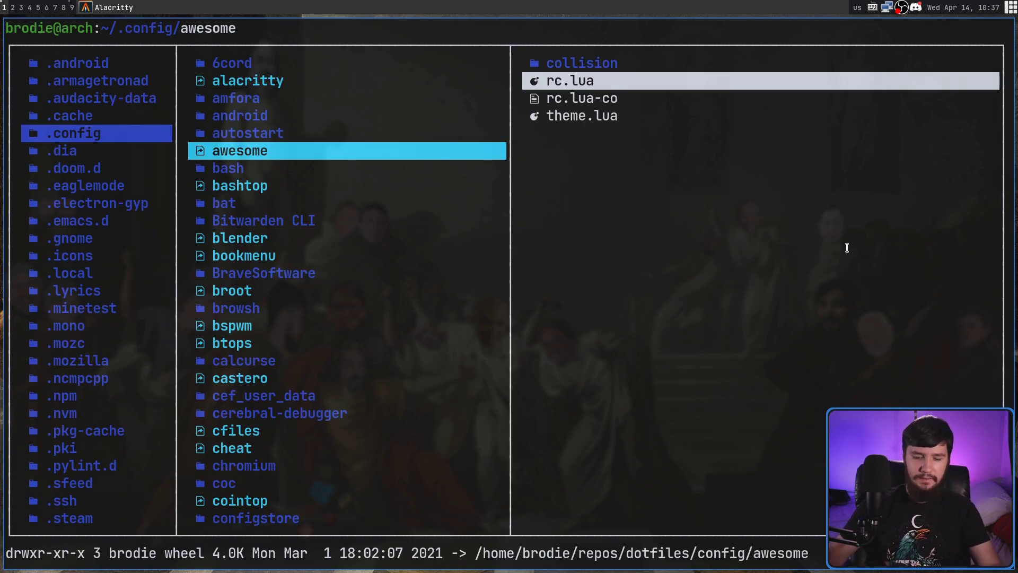
Open rc.lua from the awesome folder in Neovim.
key("l")
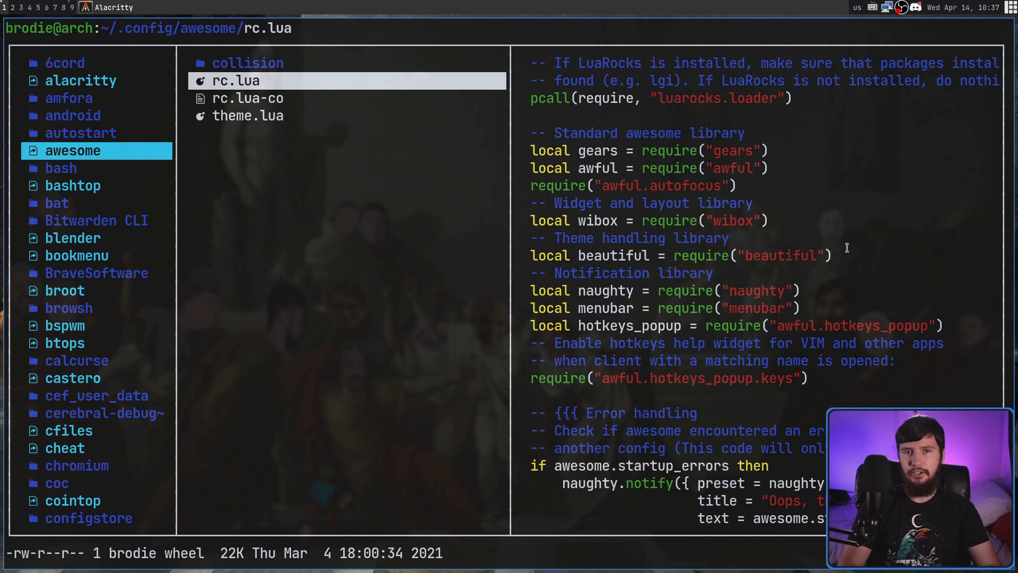
key("l")
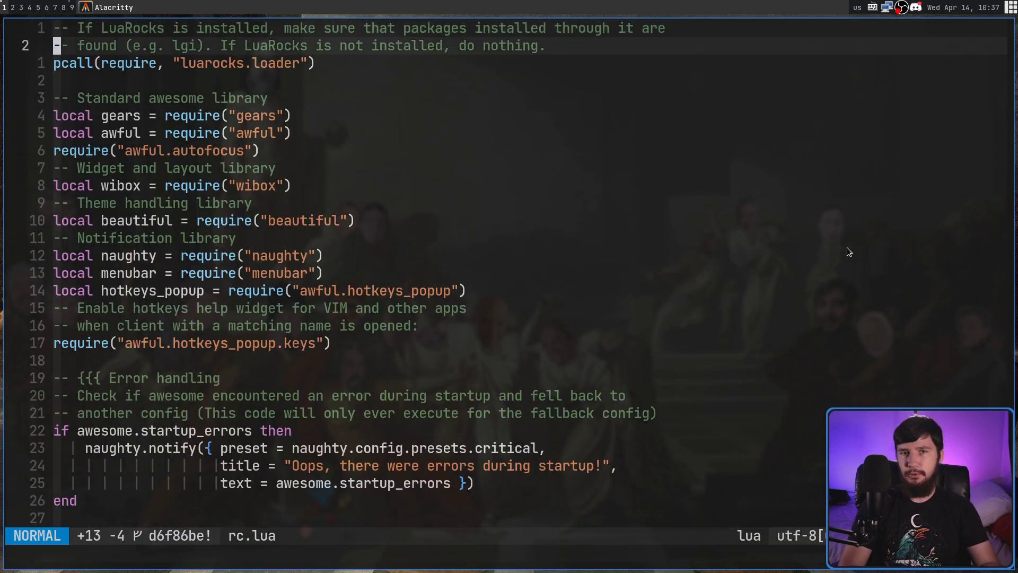
key("j")
key("j")
key("j")
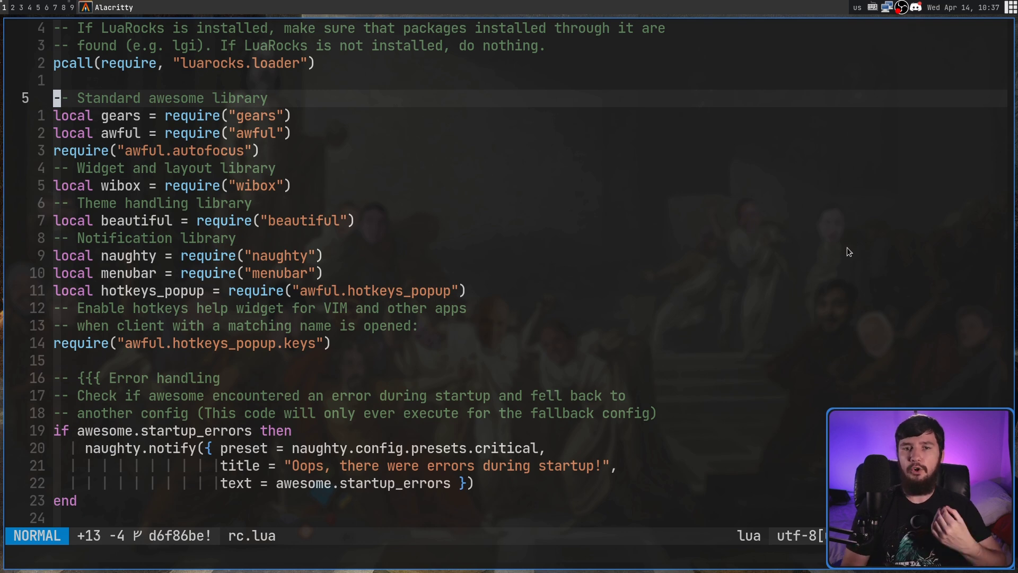
Search for 'rules' and centre the awful.rules.rules line on screen.
key("slash")
type("rules")
key("Return")
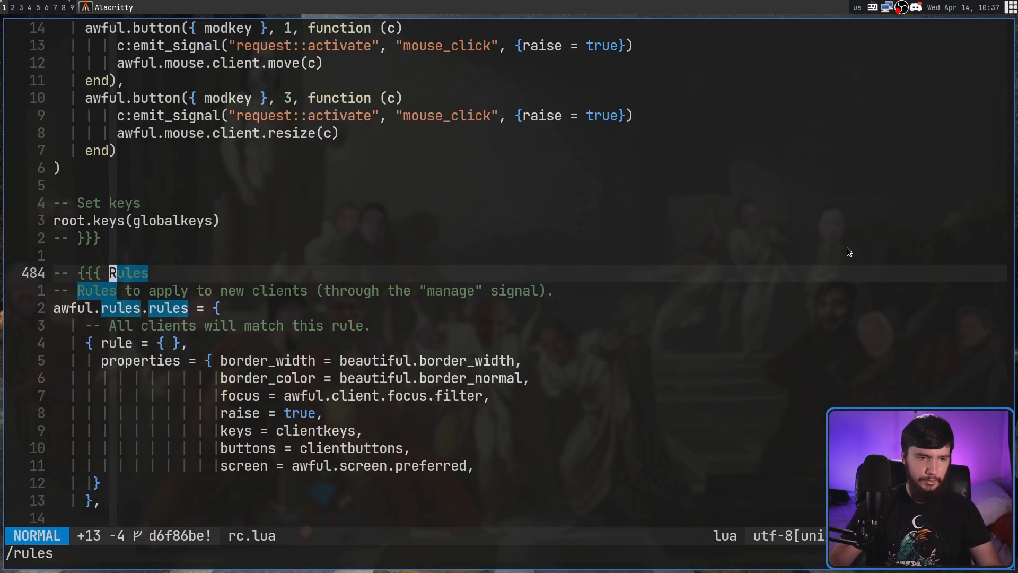
key("n")
key("n")
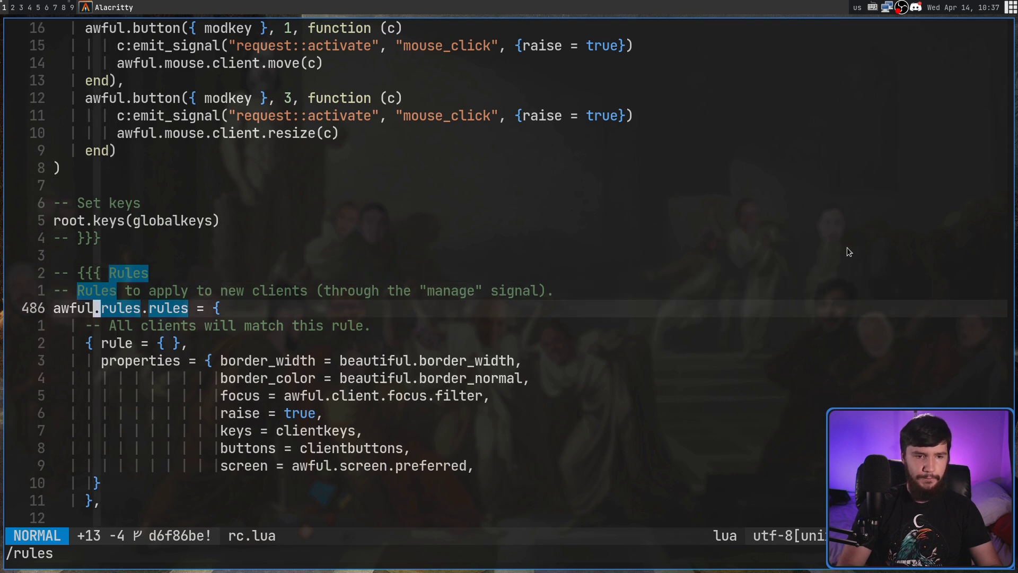
key("l")
key("n")
key("l")
key("l")
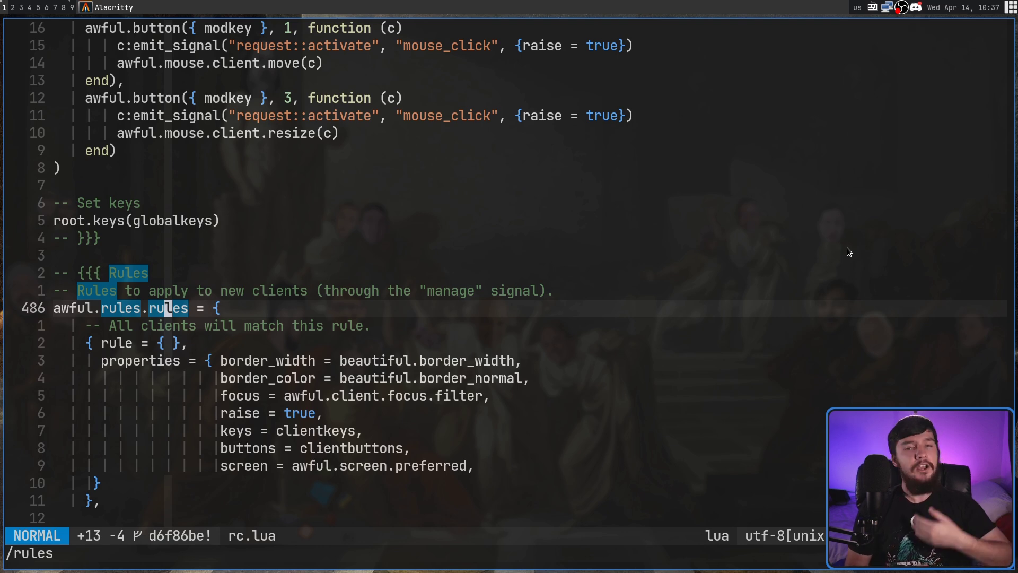
key("h")
key("z")
key("z")
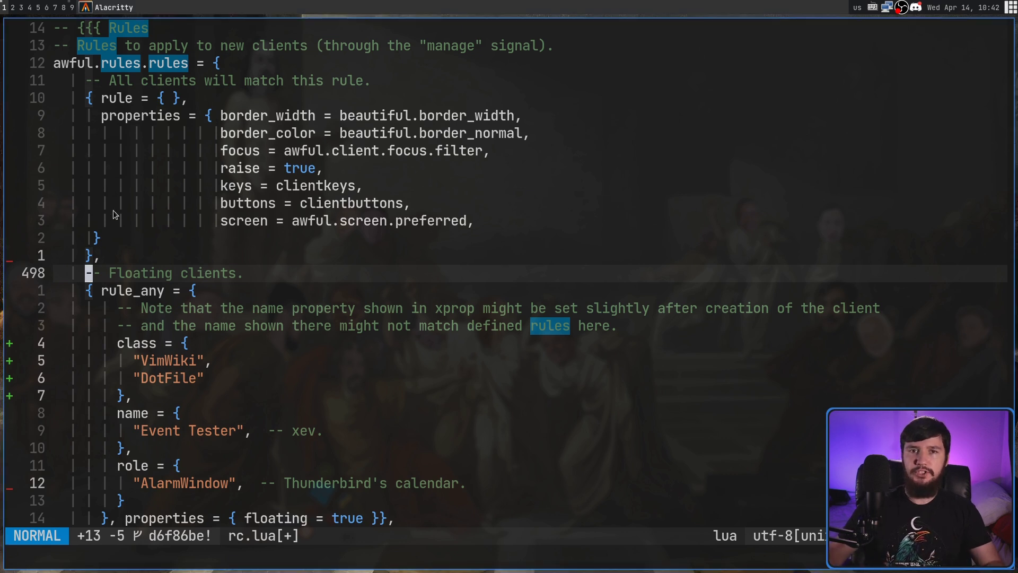
Add an empty {rule = {}} entry above '-- Floating clients.' and place the cursor inside its inner braces.
key("O")
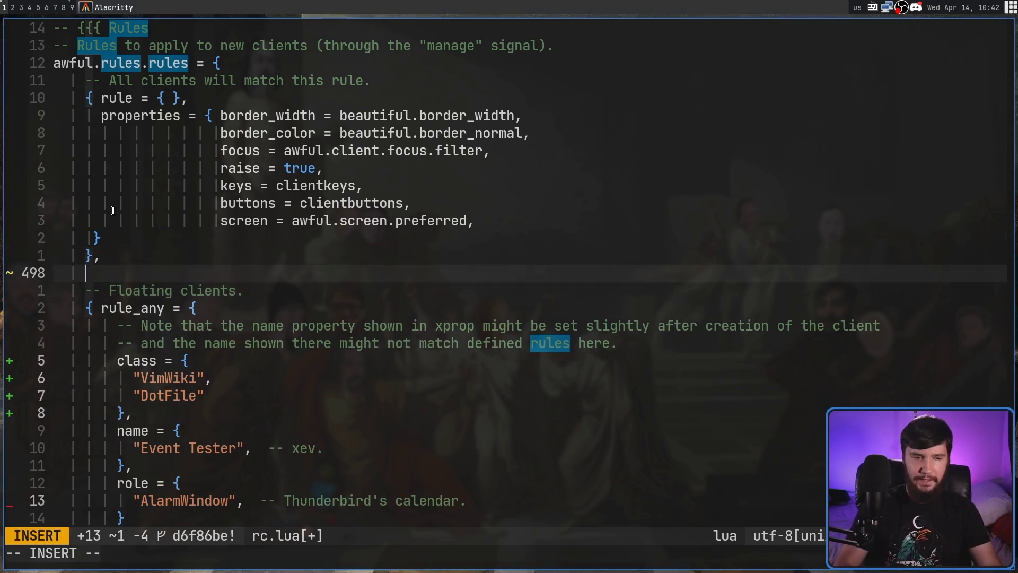
type("{")
key("Escape")
type("a")
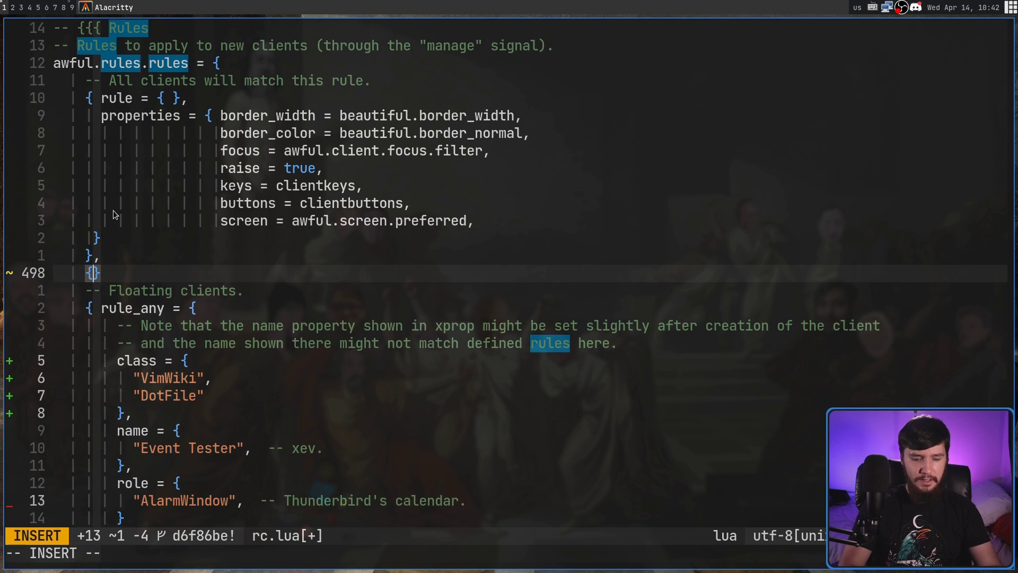
type("rule = {")
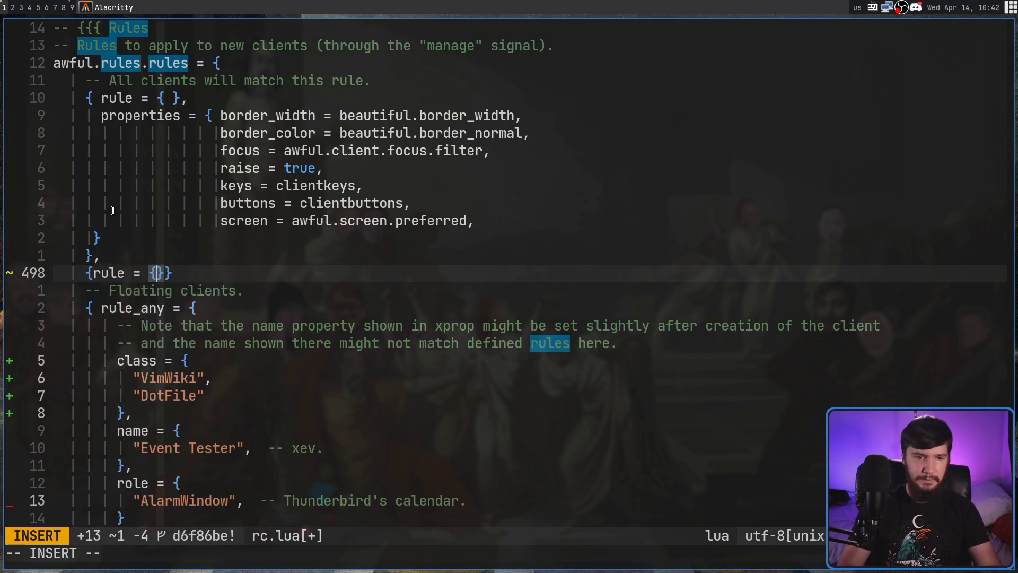
key("Escape")
key("l")
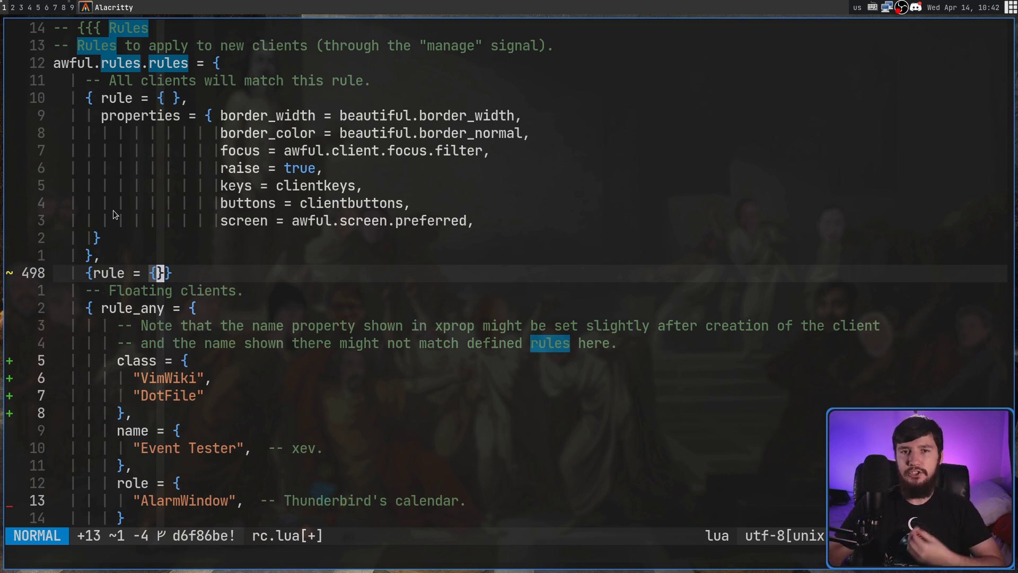
key("i")
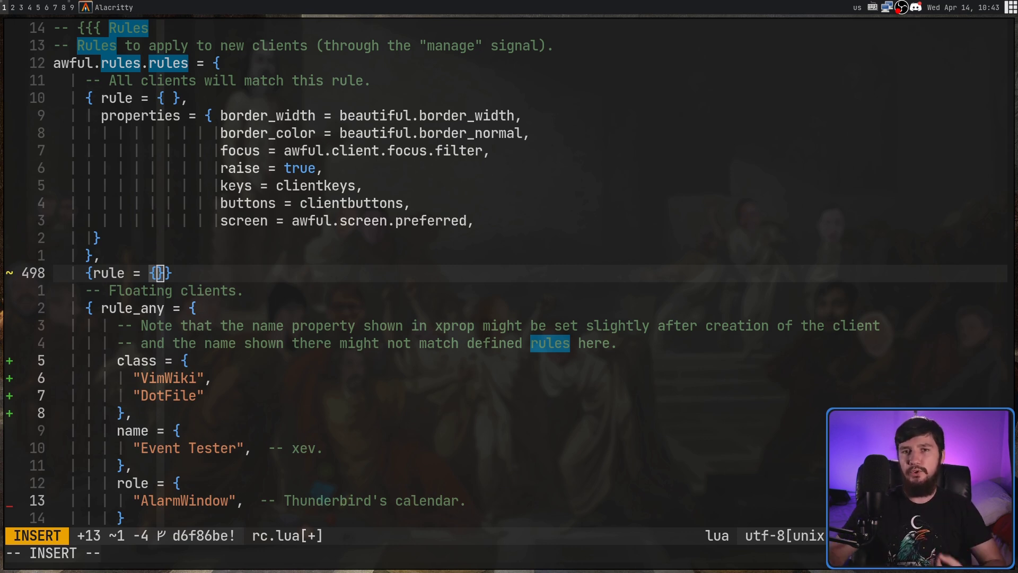
In a new terminal with a larger font, run xprop on the Alacritty window.
key("super+Return")
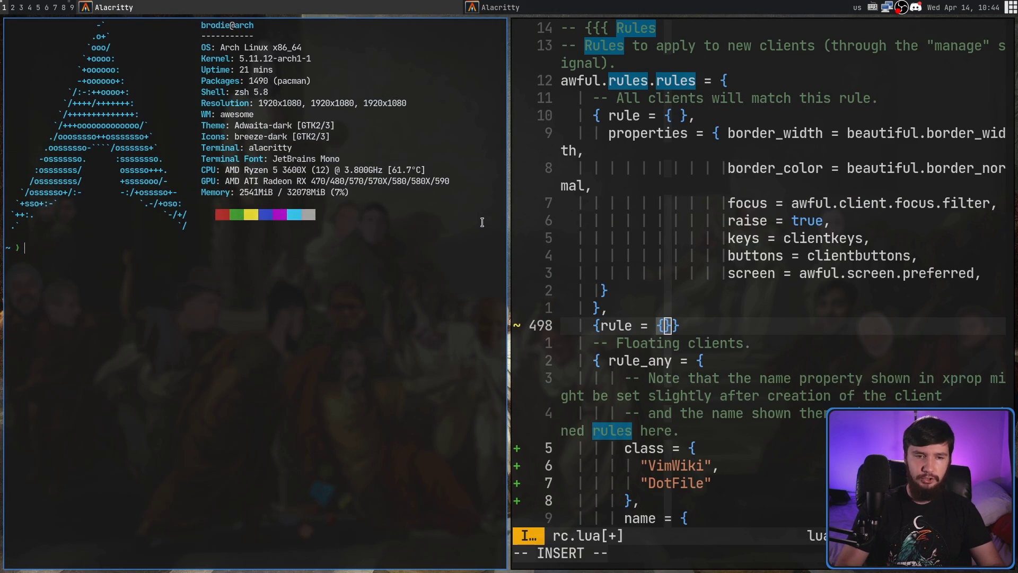
key("ctrl+equal")
key("ctrl+equal")
key("ctrl+equal")
key("ctrl+equal")
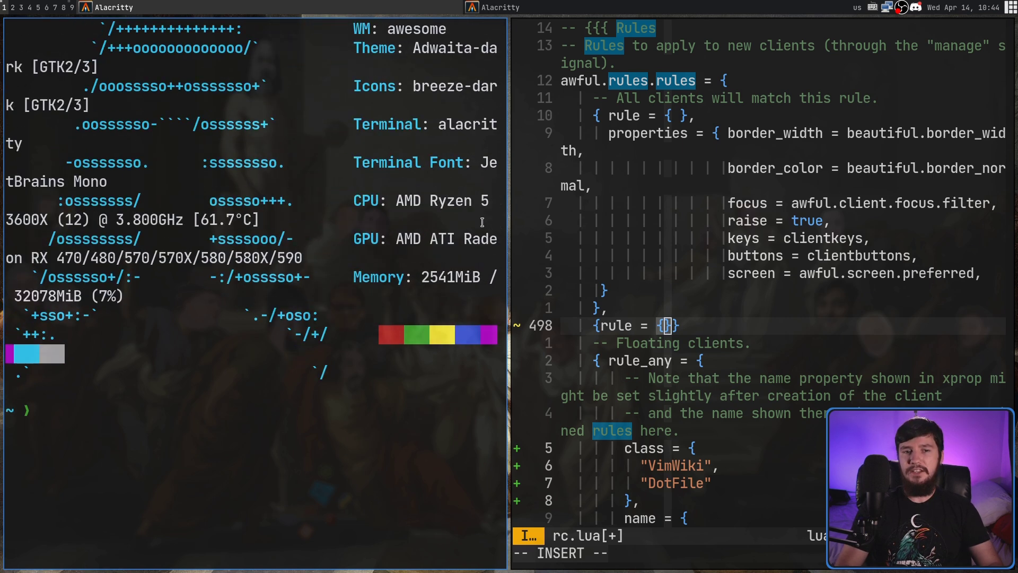
key("ctrl+equal")
type("xprop")
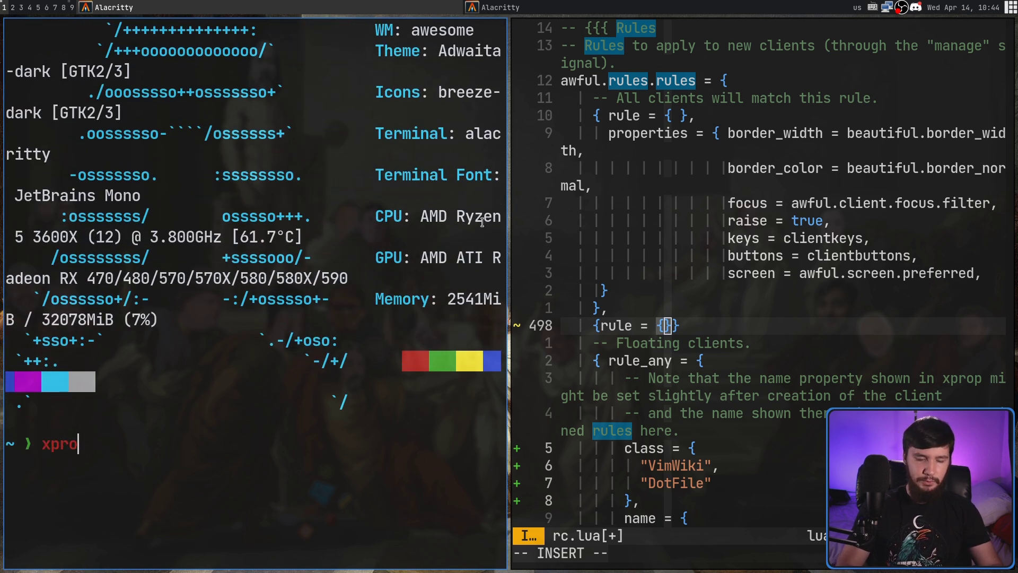
key("Return")
left_click(358, 203)
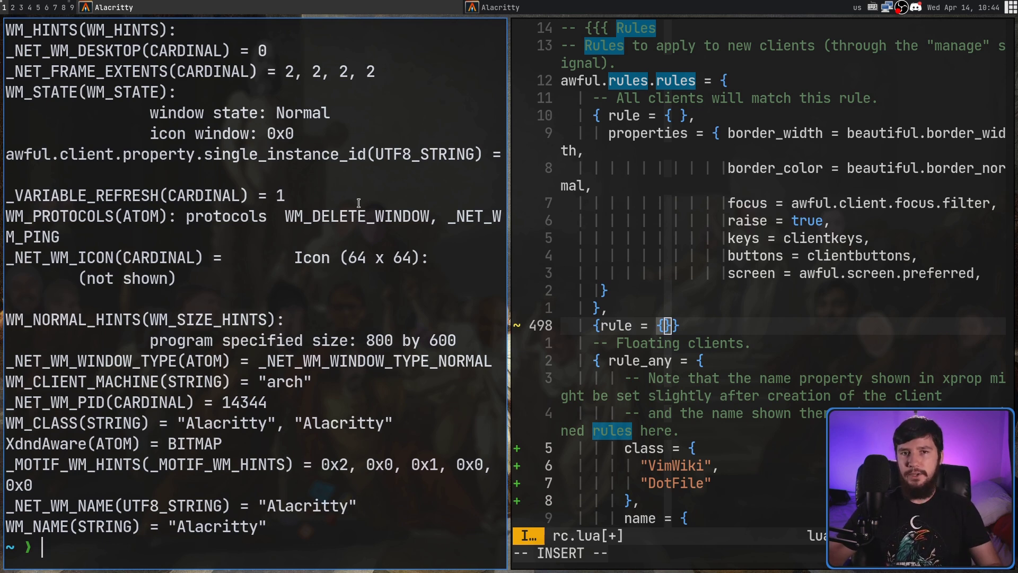
Hide the bar, fullscreen the terminal, and highlight the WM_NAME and WM_CLASS Alacritty values.
key("super+b")
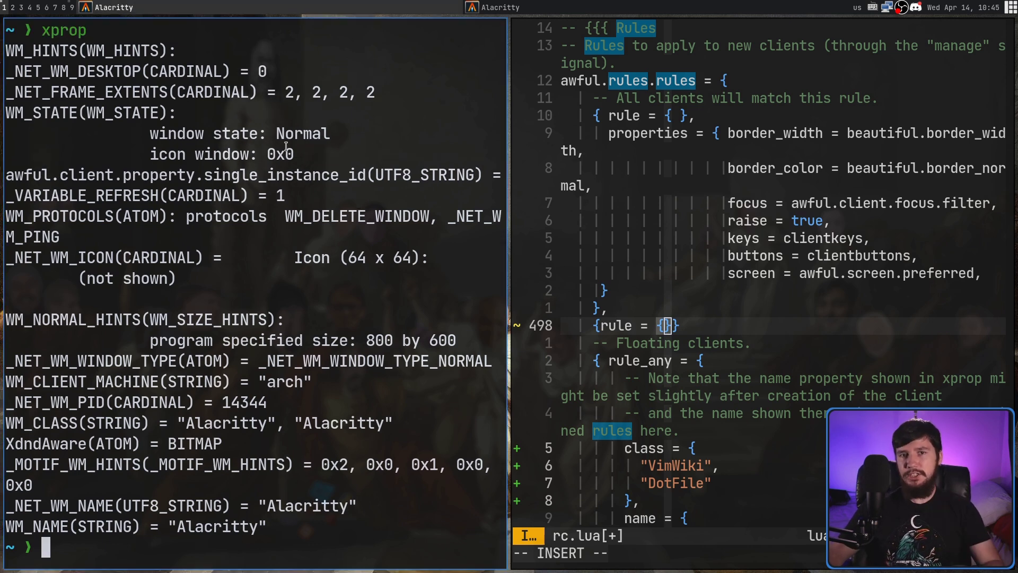
key("super+f")
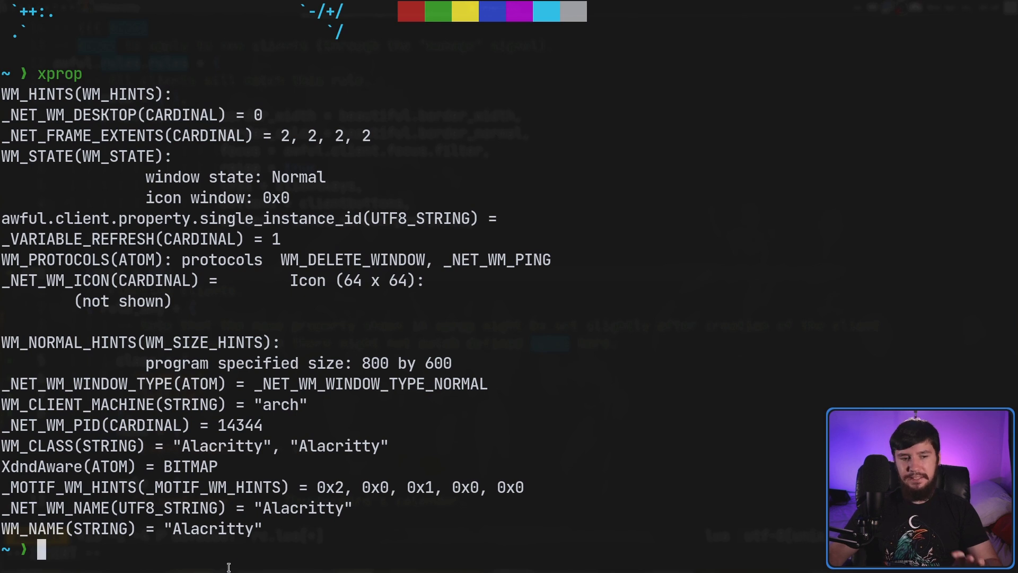
left_click_drag(262, 529, 32, 530)
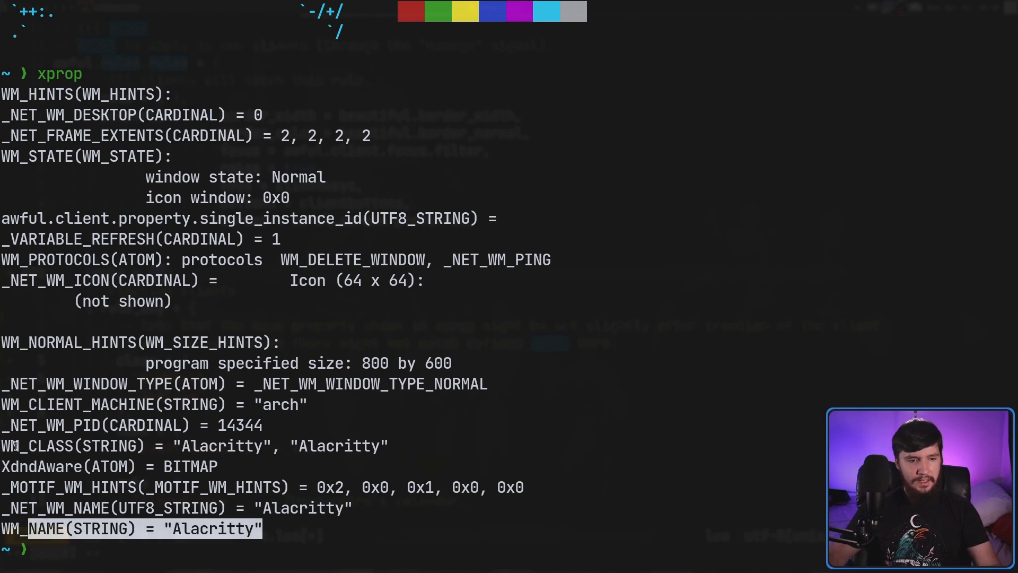
left_click_drag(2, 445, 184, 450)
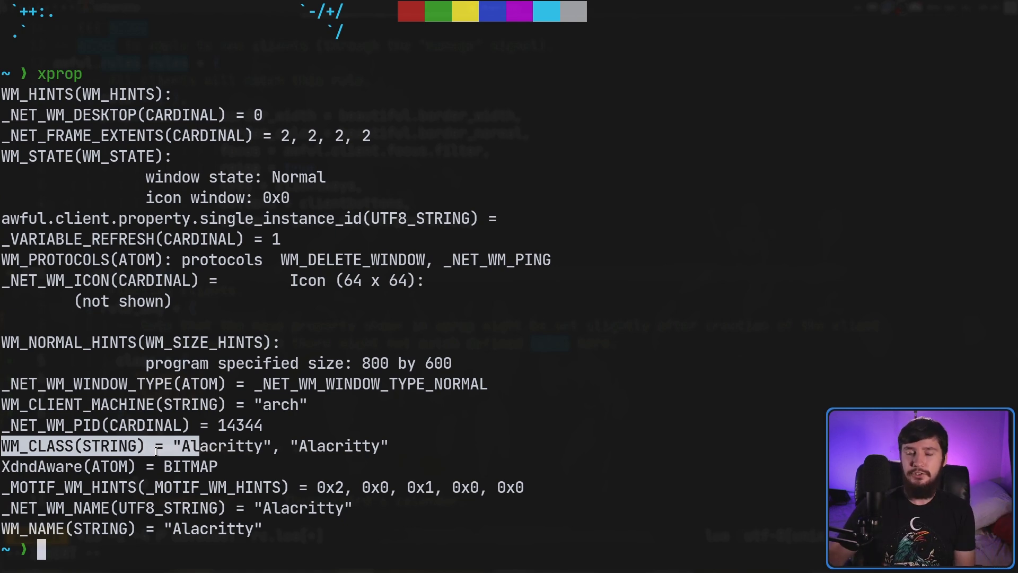
Run xprop on the OBS window and fullscreen the terminal.
left_click(306, 527)
key("super+f")
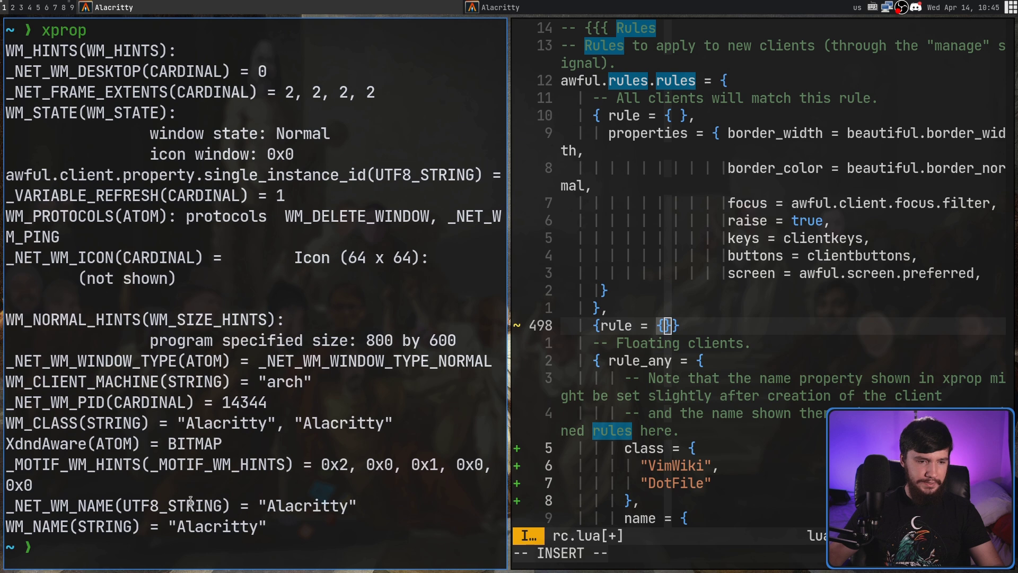
type("x")
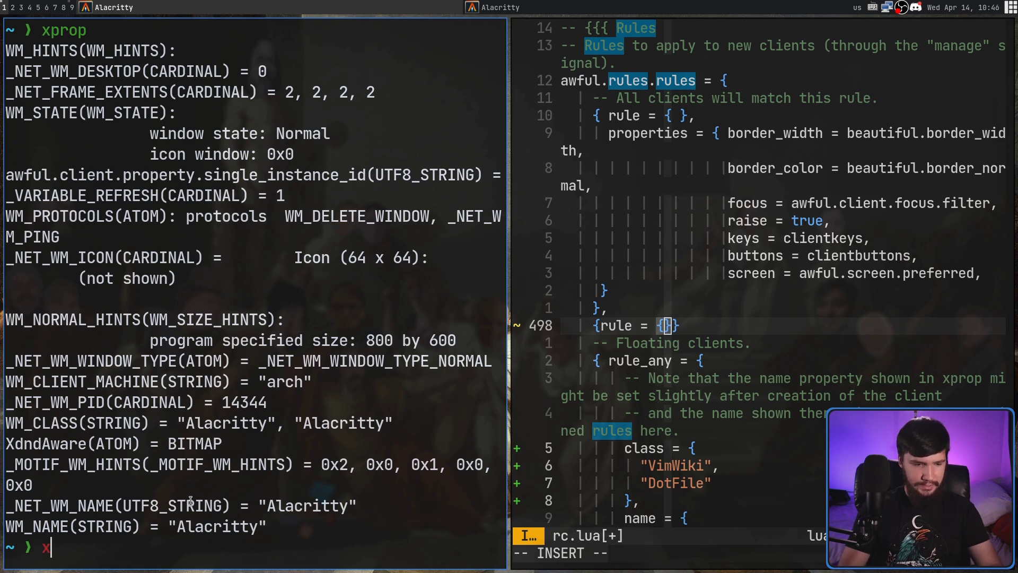
type("prop")
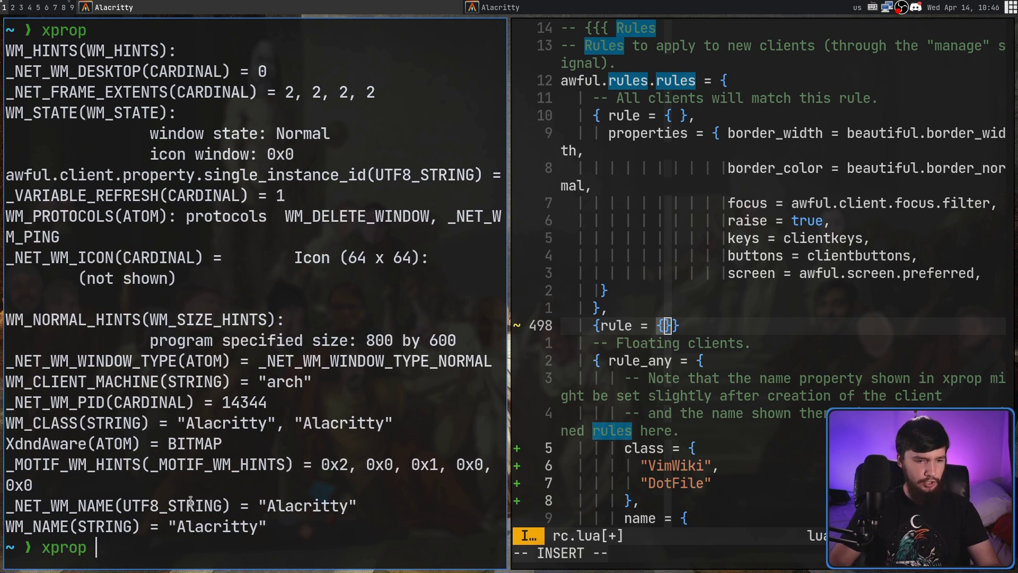
key("Return")
left_click(374, 356)
key("super+f")
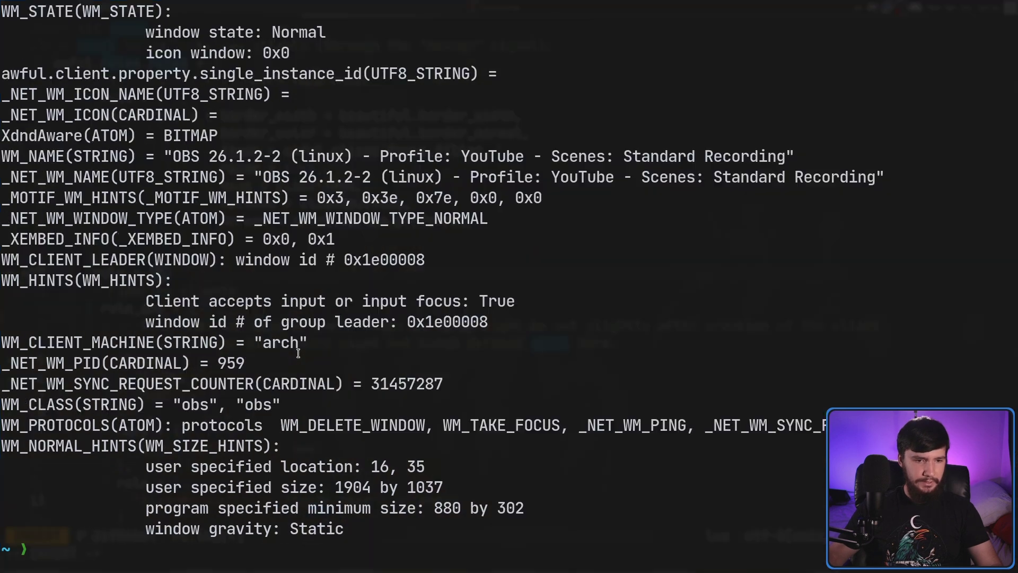
Scroll the output and highlight the OBS window's WM_CLASS "obs", "obs".
scroll(277, 353, "up", 2)
scroll(277, 353, "down", 2)
scroll(277, 353, "up", 2)
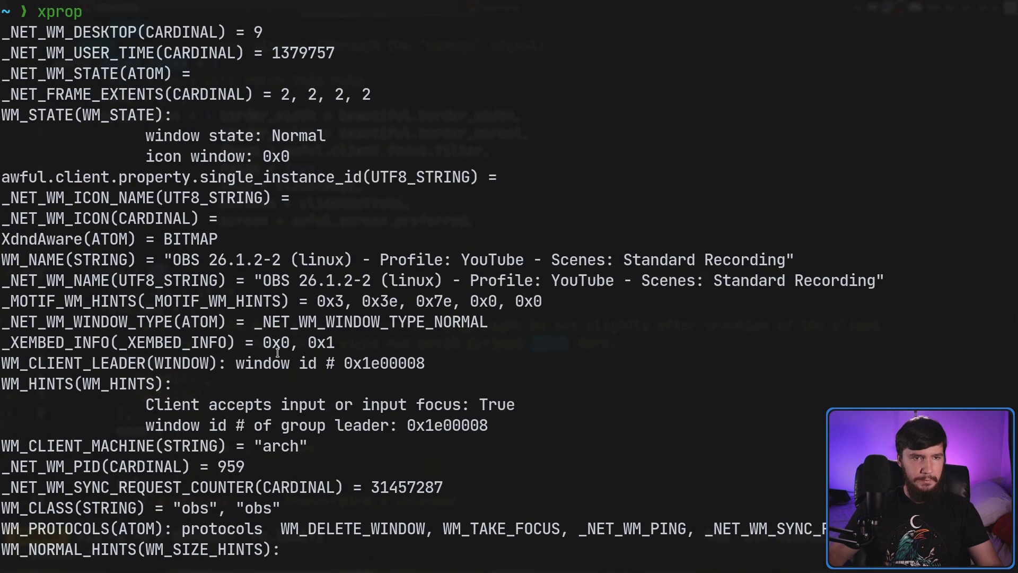
scroll(278, 352, "down", 2)
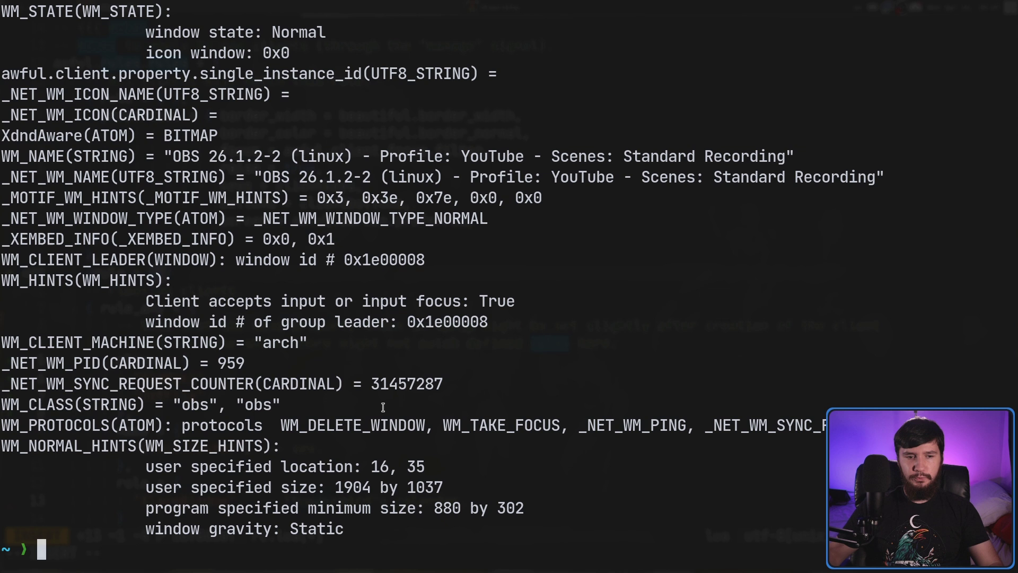
left_click_drag(280, 405, 81, 405)
left_click(223, 399)
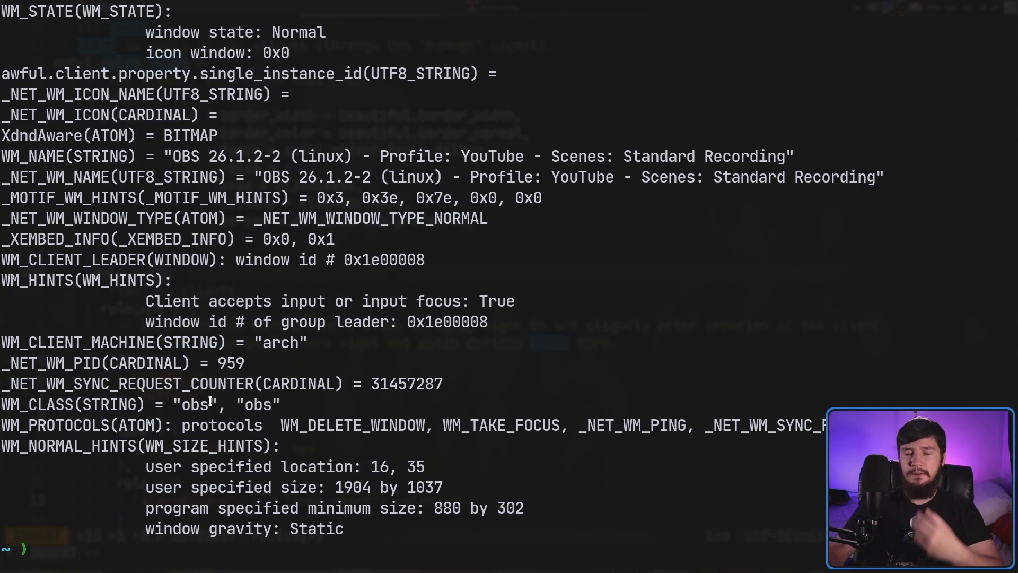
Rerun xprop on another window in the tiled layout and select the reported Alacritty class name.
key("super+f")
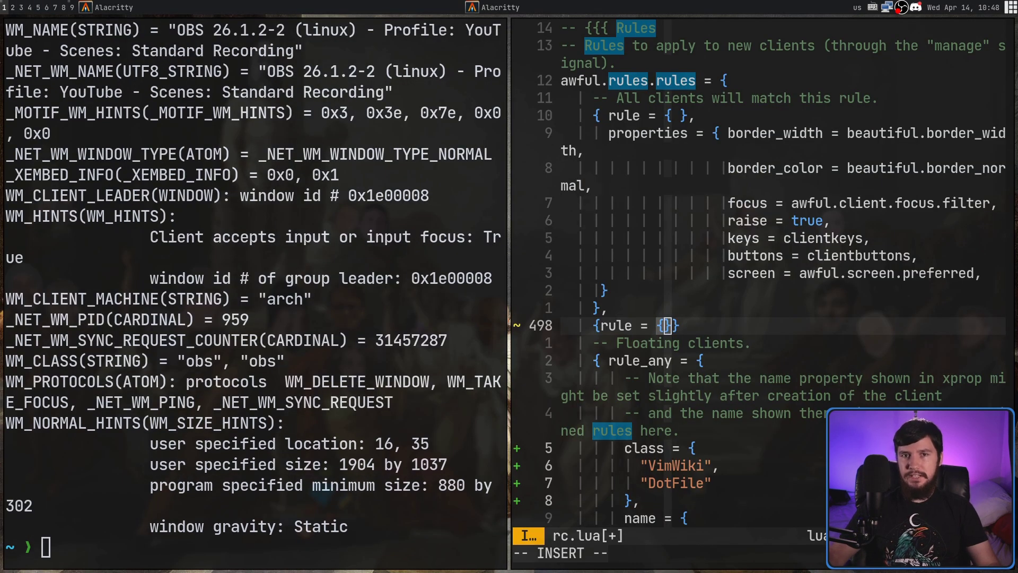
type("xprop")
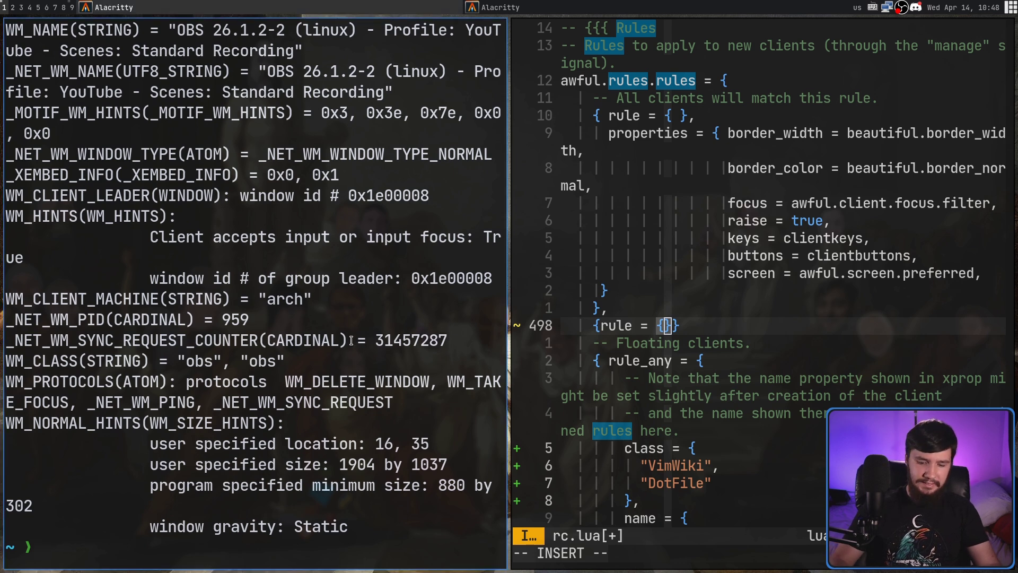
key("Return")
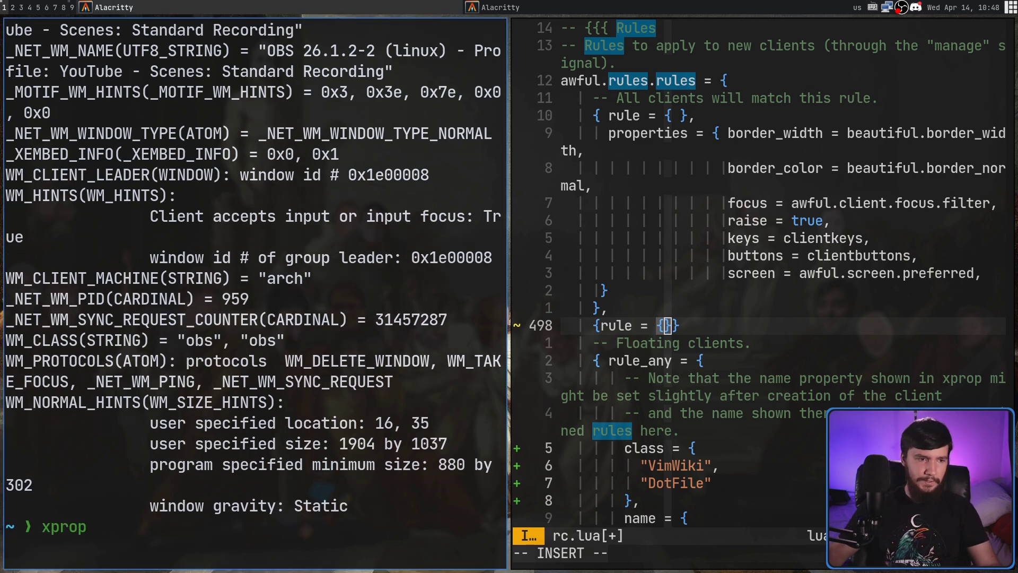
left_click(352, 340)
key("super+f")
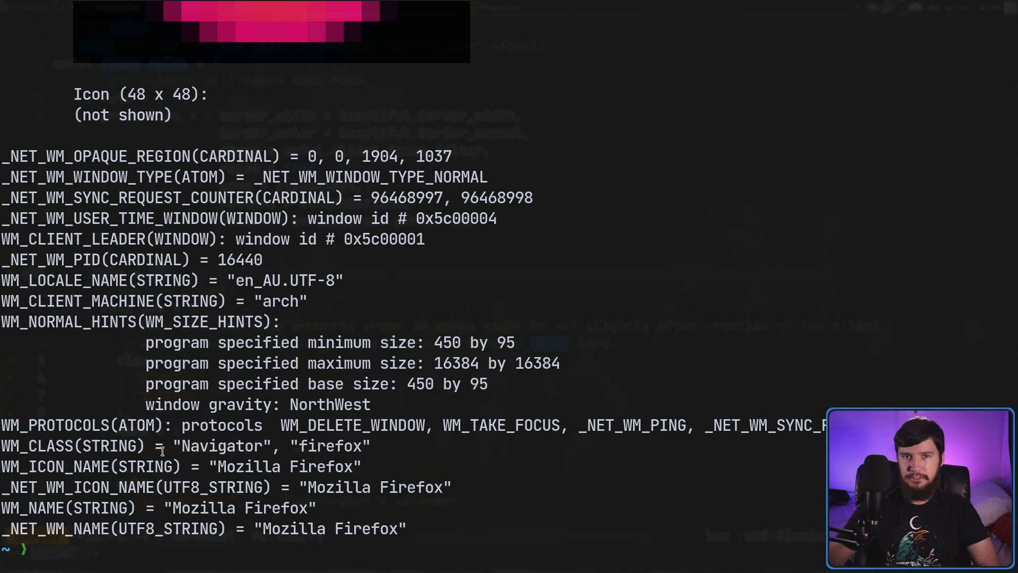
key("super+f")
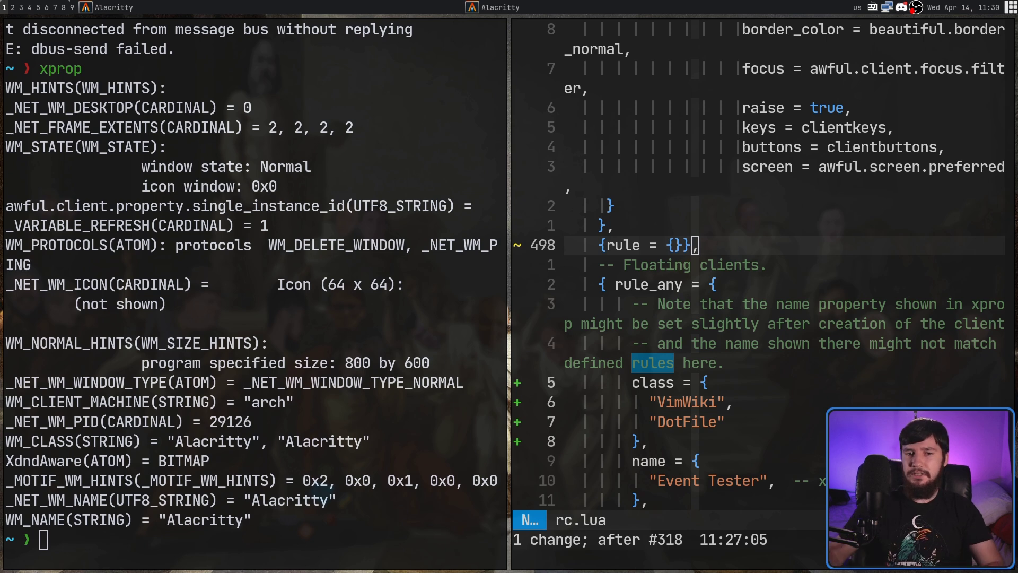
left_click_drag(370, 441, 277, 441)
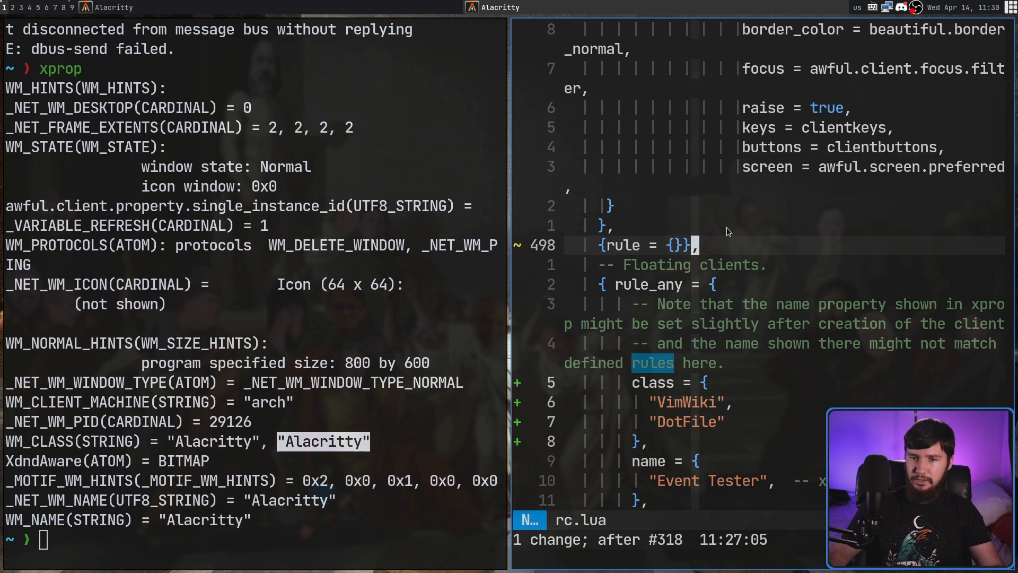
Type class = "Alacritty" inside the empty inner braces of the new rule on line 498.
key("h")
key("h")
type("ic")
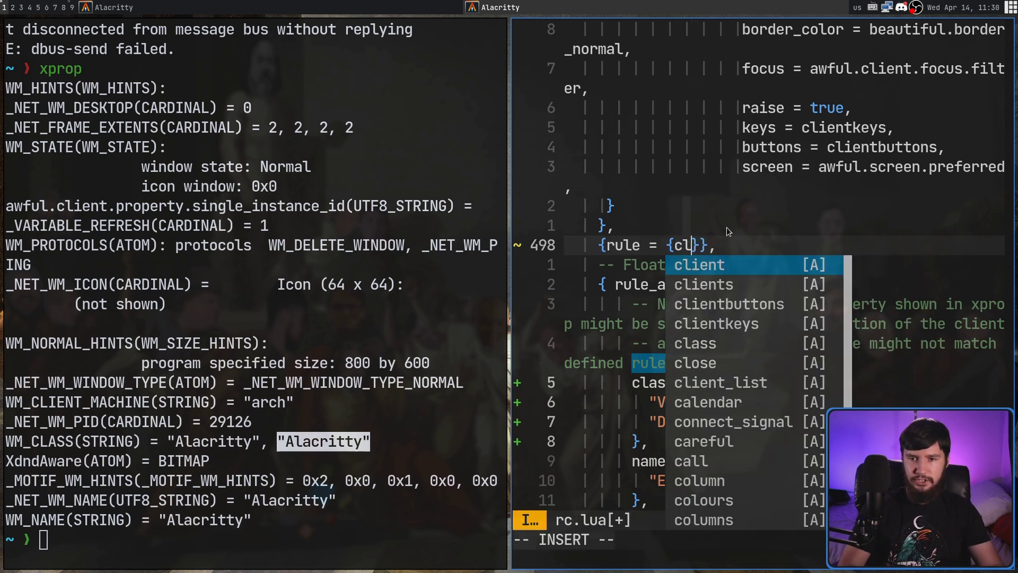
type("ass =")
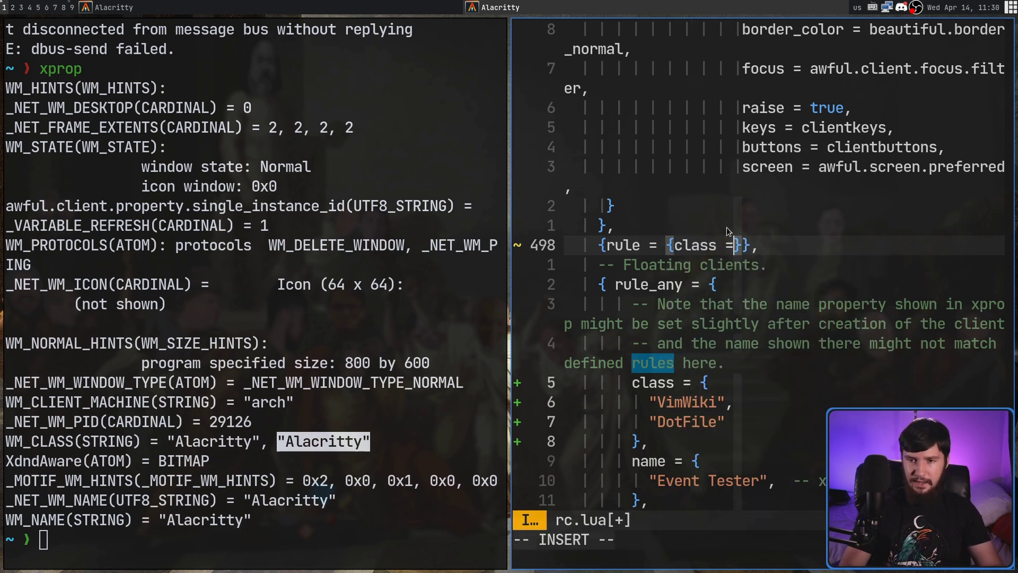
type(" \"")
key("Escape")
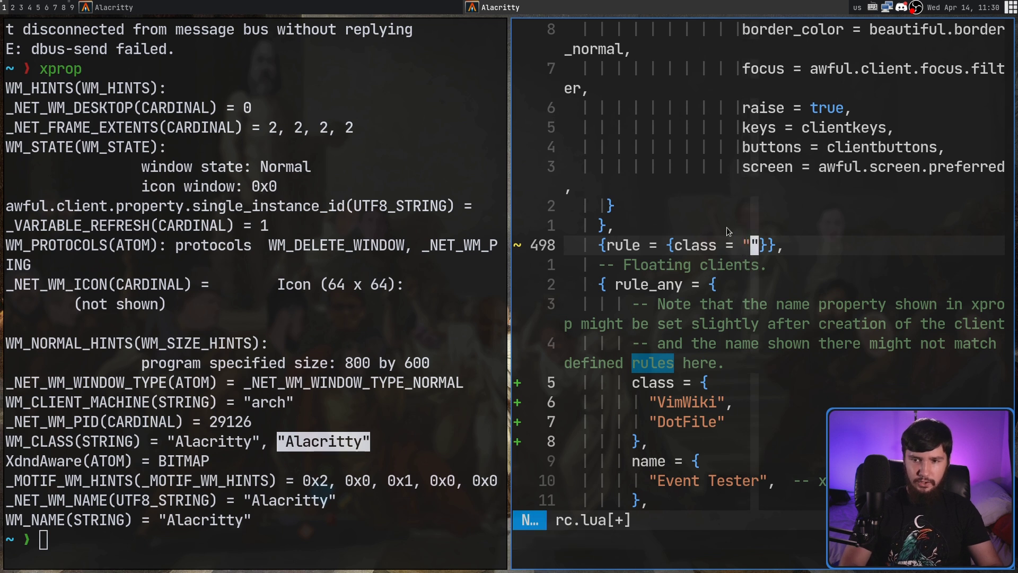
type("iAlacritty")
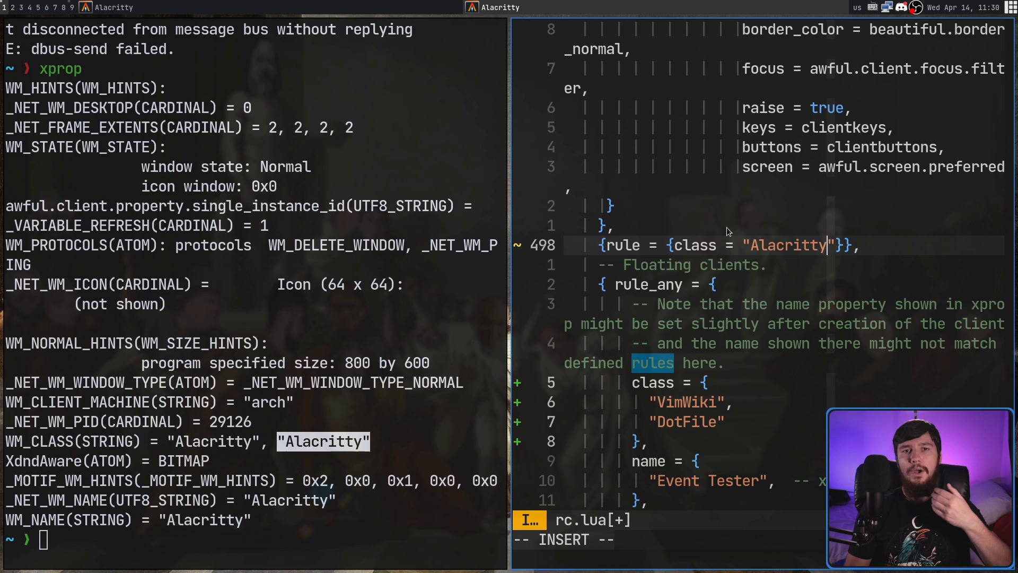
left_click_drag(744, 245, 833, 247)
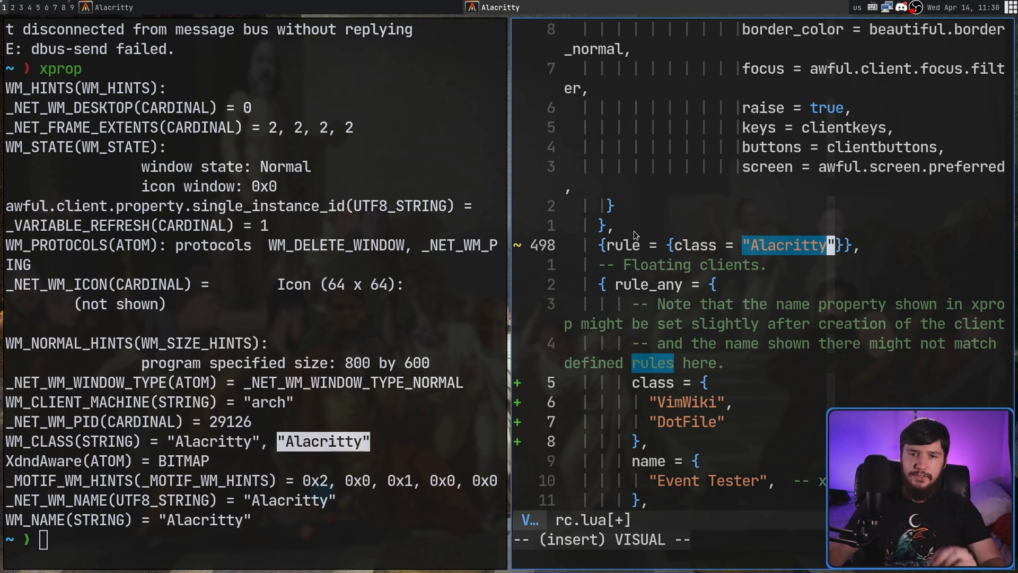
Move the rule key and the class entry each onto their own line.
left_click(607, 249)
key("Escape")
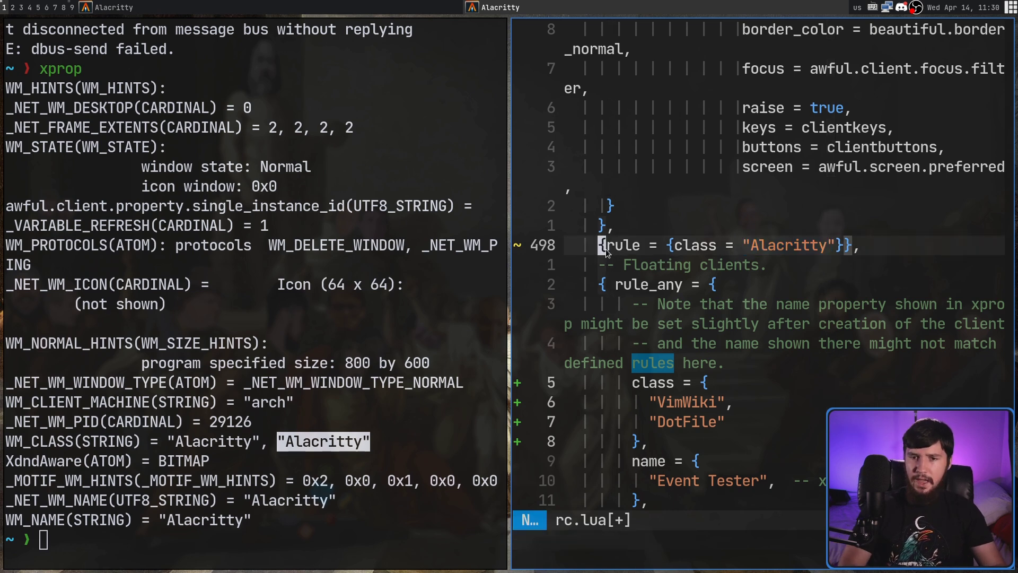
key("l")
key("i")
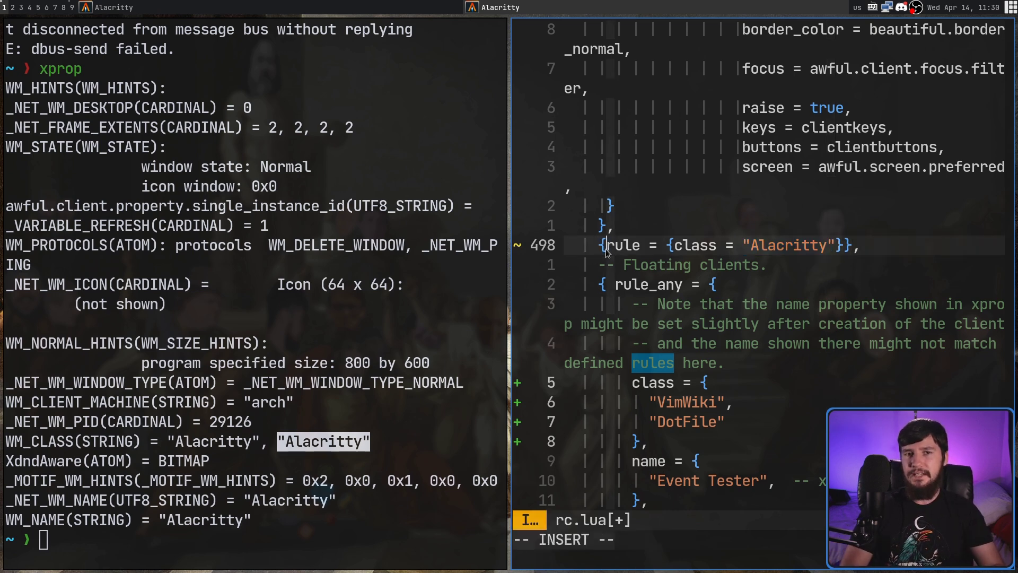
key("Return")
key("Escape")
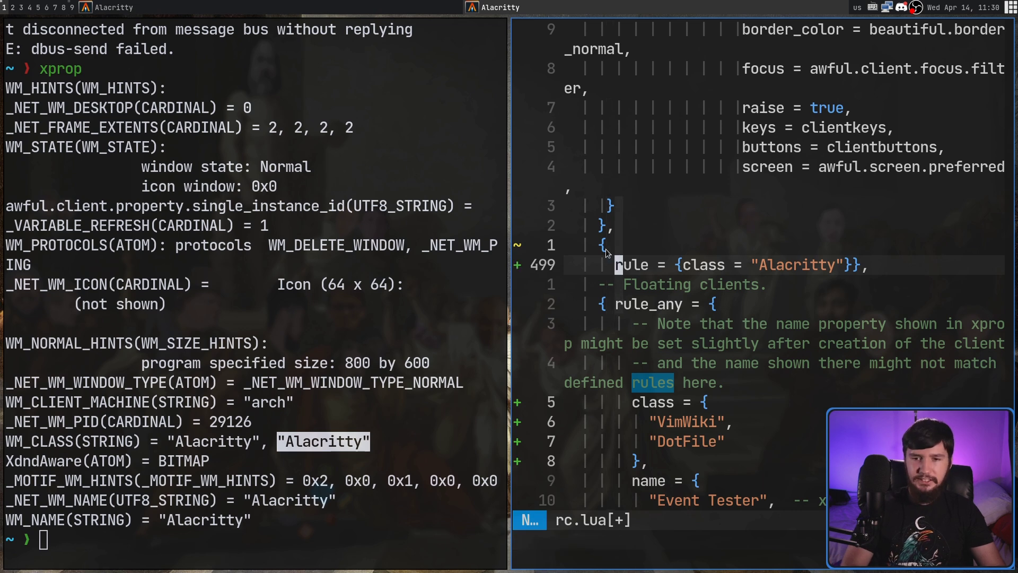
key("e")
key("w")
key("w")
key("w")
key("i")
key("Return")
key("Escape")
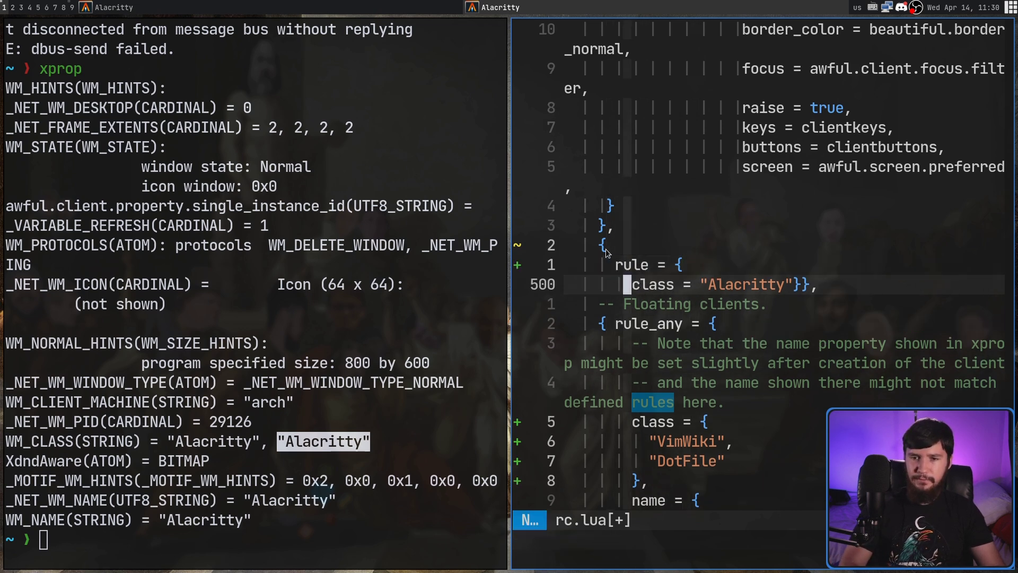
Move the rule's closing braces onto a separate line.
key("w")
key("w")
key("f")
key("braceright")
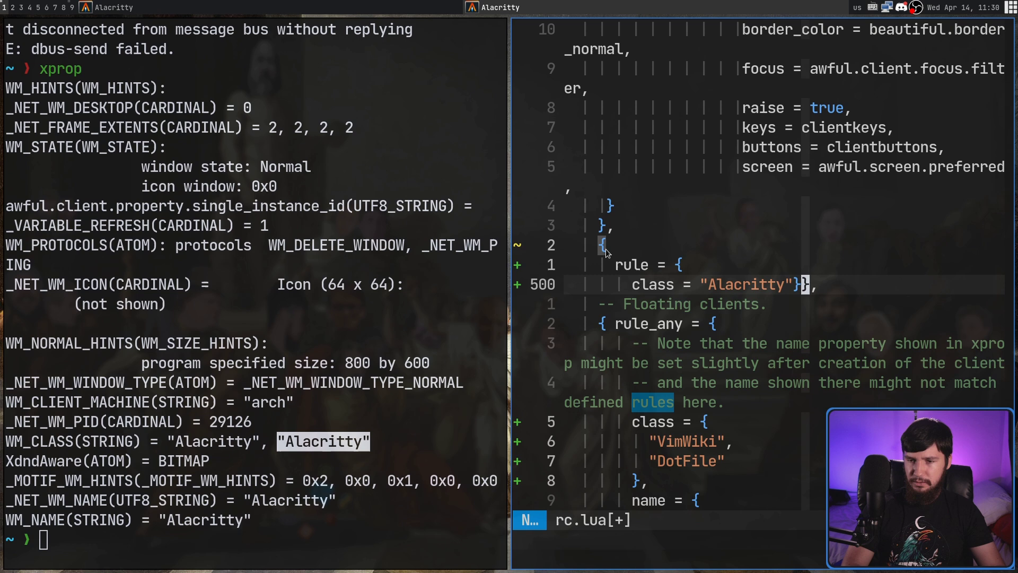
key("a")
key("Return")
key("Escape")
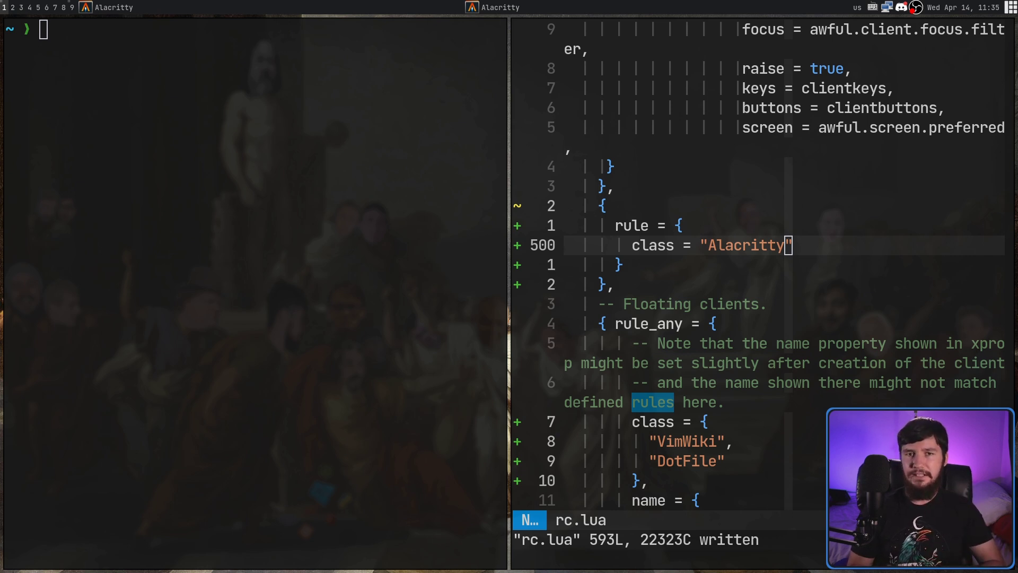
Launch Alacritty with class "test,test1", run xprop on the new window, and enlarge its text.
mouse_move(323, 146)
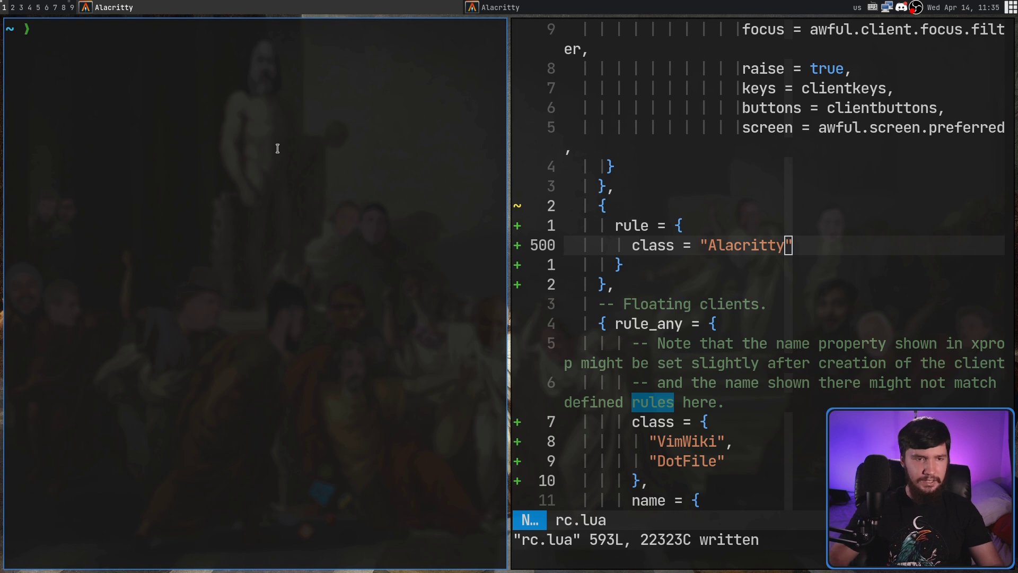
key("Up")
key("Up")
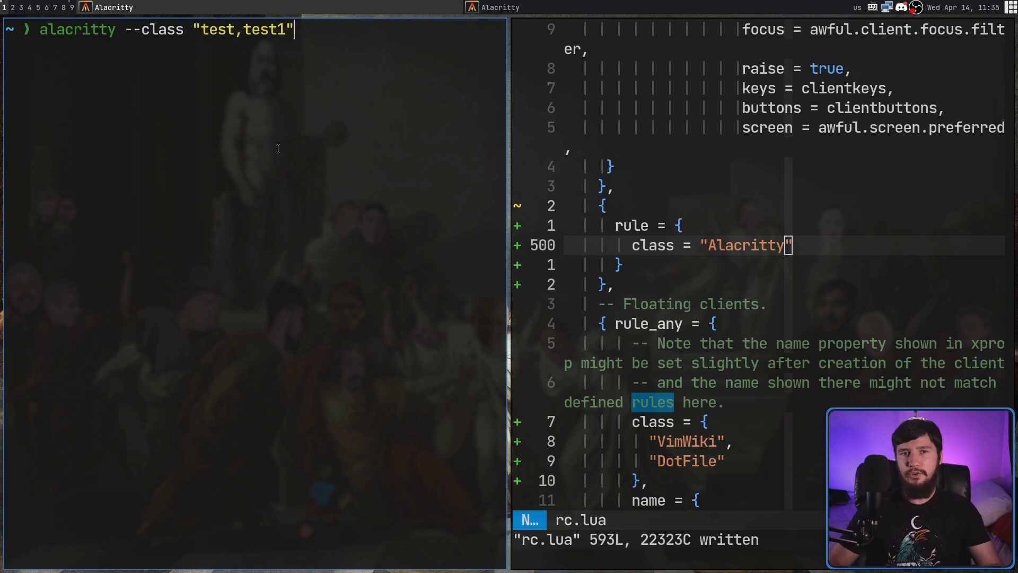
key("Return")
type("xprop")
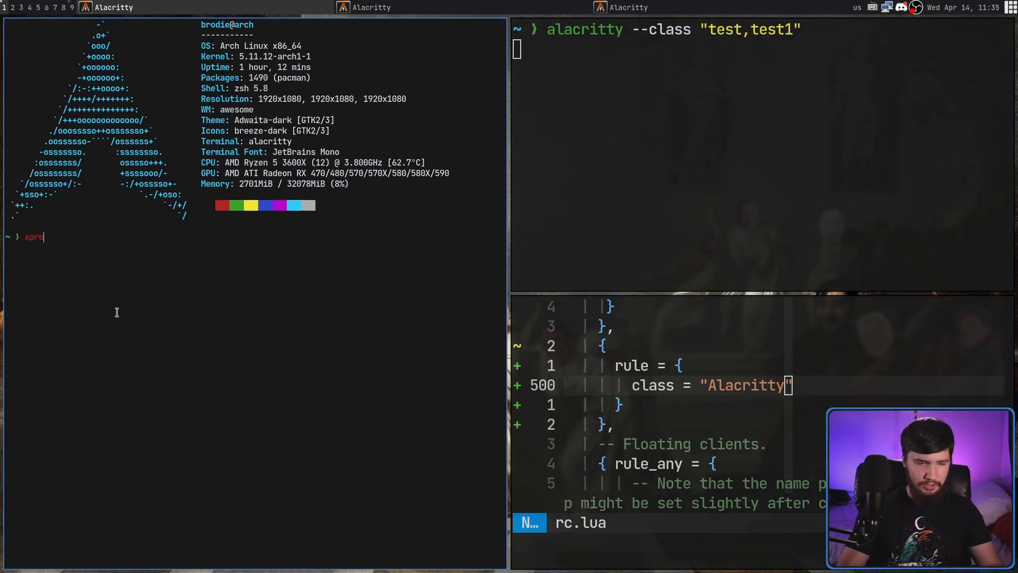
key("Return")
left_click(126, 315)
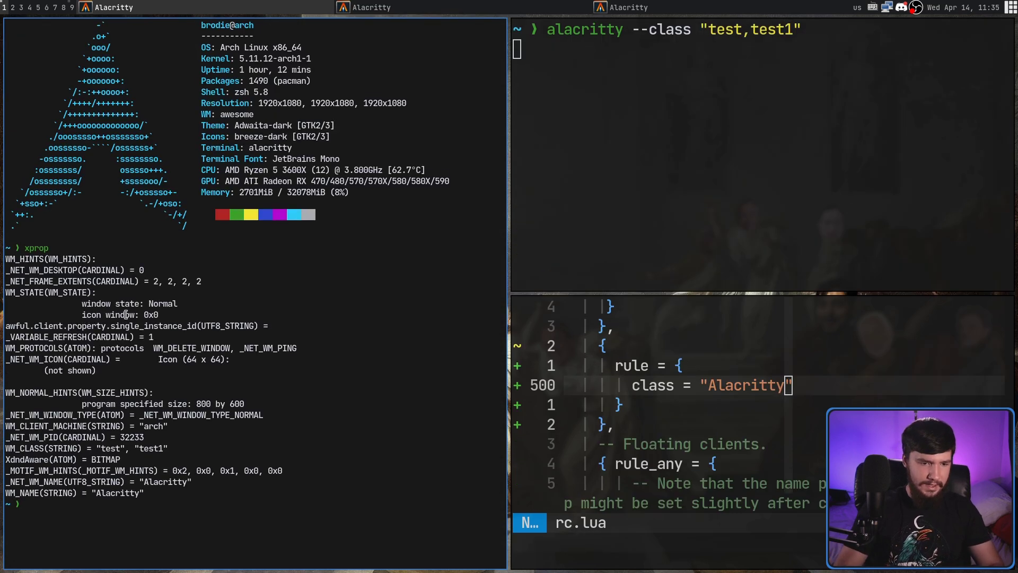
key("ctrl+equal")
key("ctrl+equal")
key("ctrl+equal")
key("ctrl+equal")
key("ctrl+equal")
key("ctrl+equal")
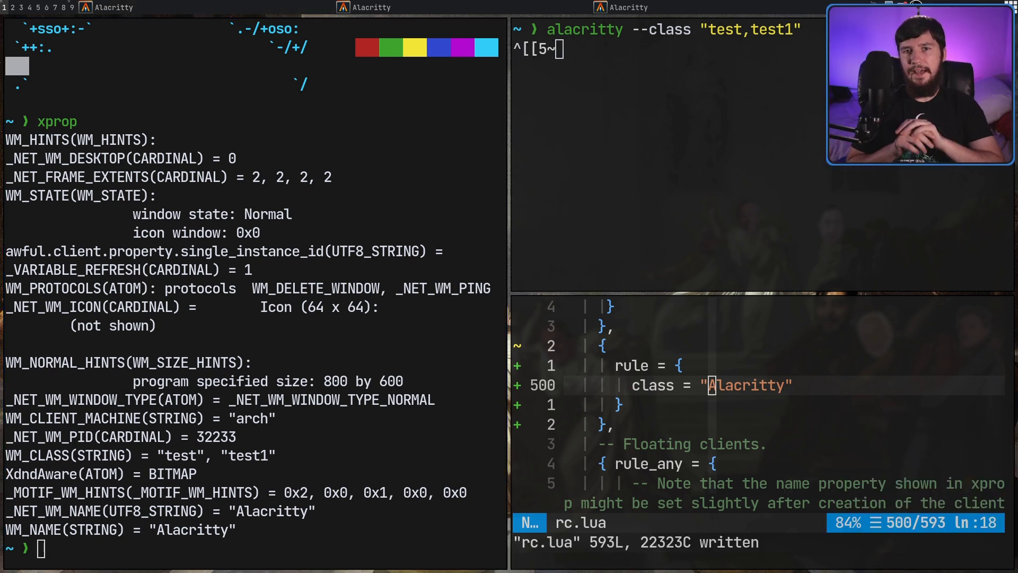
Change the rule's class value from Alacritty to "test1".
key("shift+a")
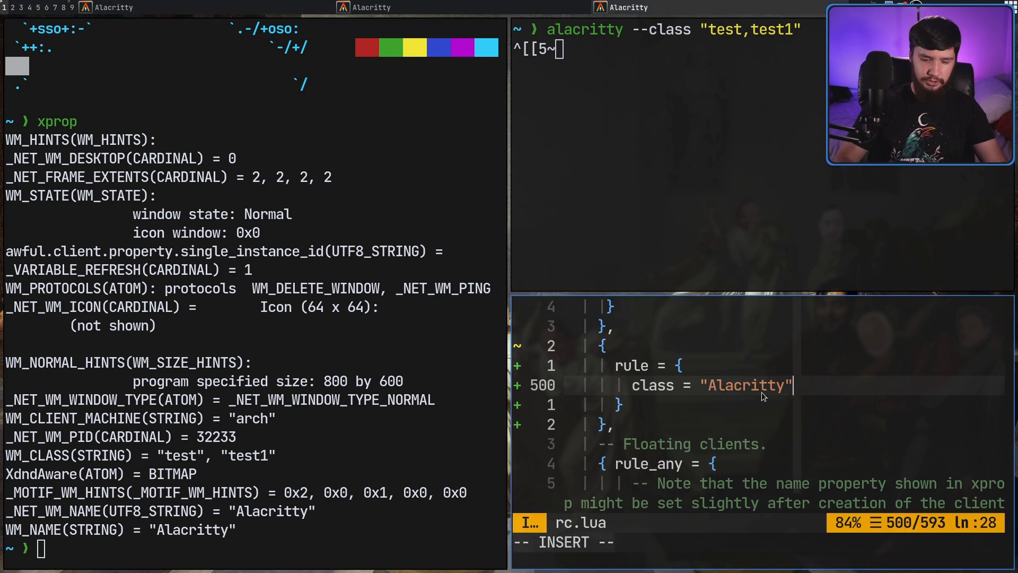
key("Escape")
key("shift+f")
key("l")
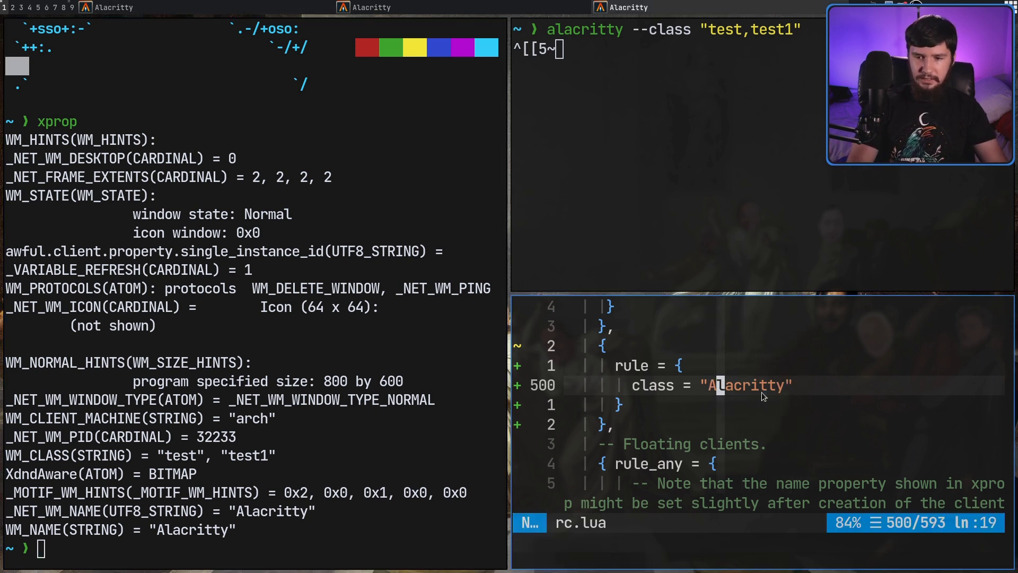
key("c")
key("i")
key("quotedbl")
type("test")
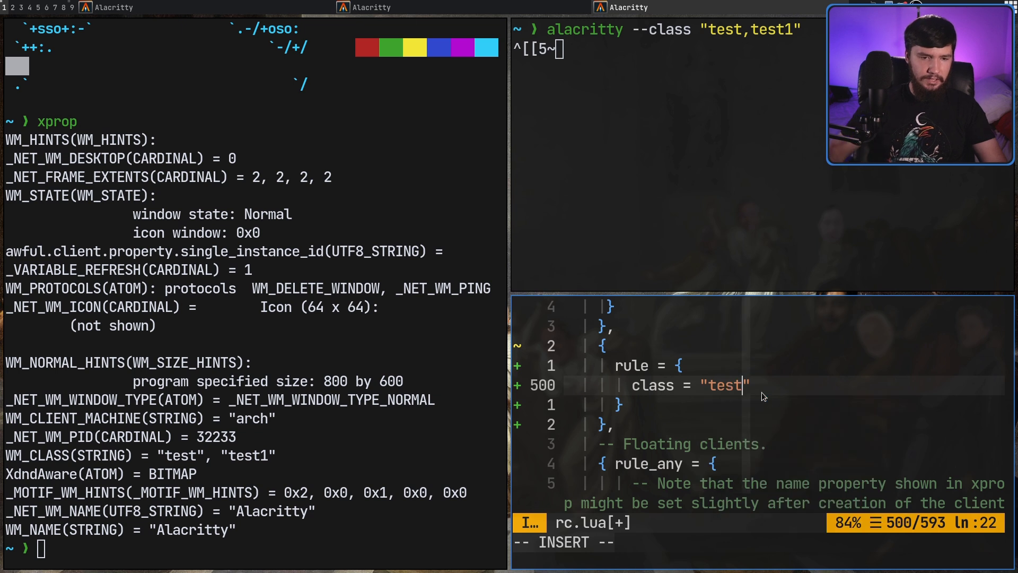
type("1")
key("Escape")
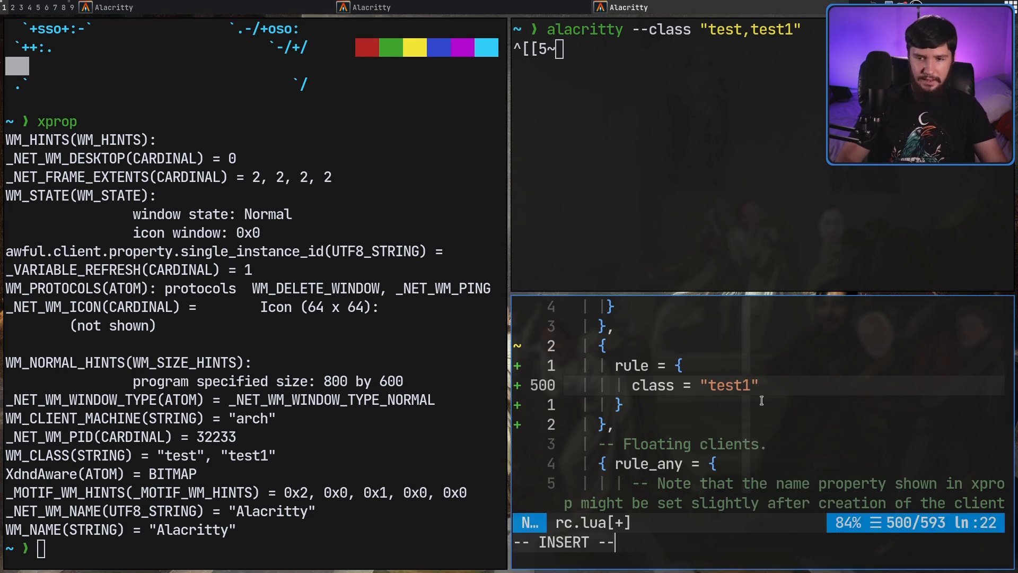
Add name = "Alacritty" to the rule, copying the name from xprop, and save rc.lua.
type("A,")
key("Return")
type("na")
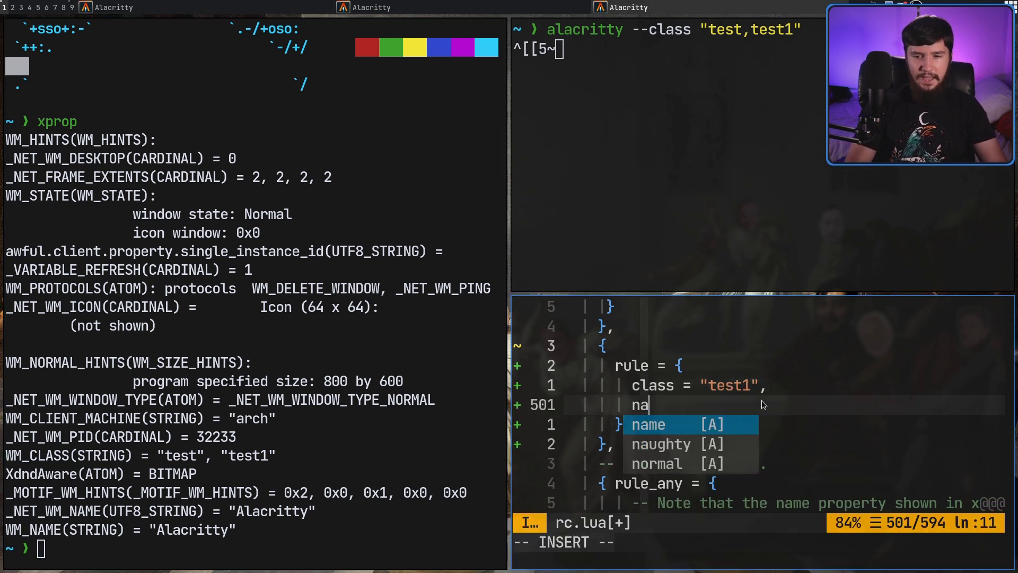
type("me = \"")
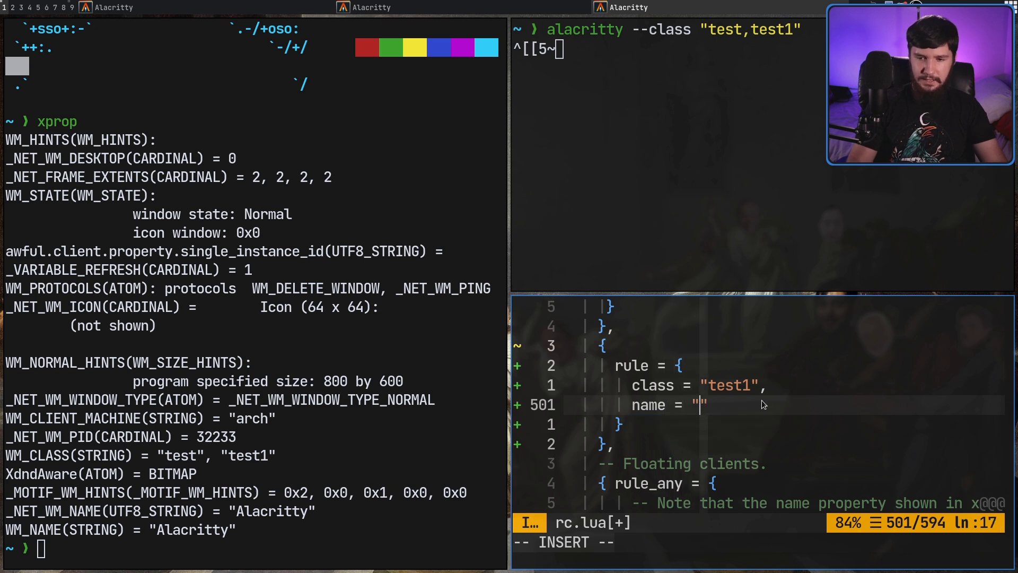
type("Ala")
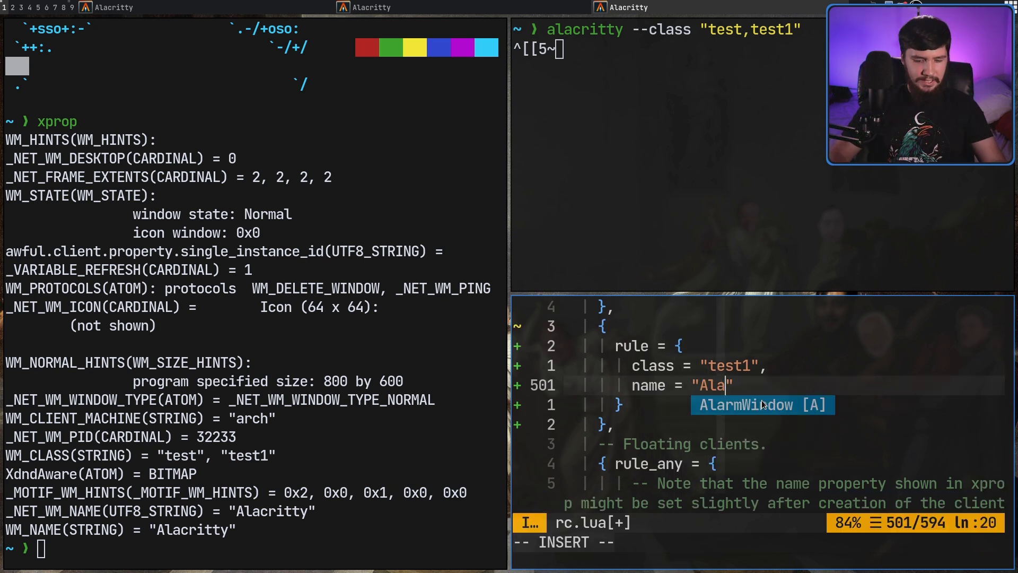
type("critty")
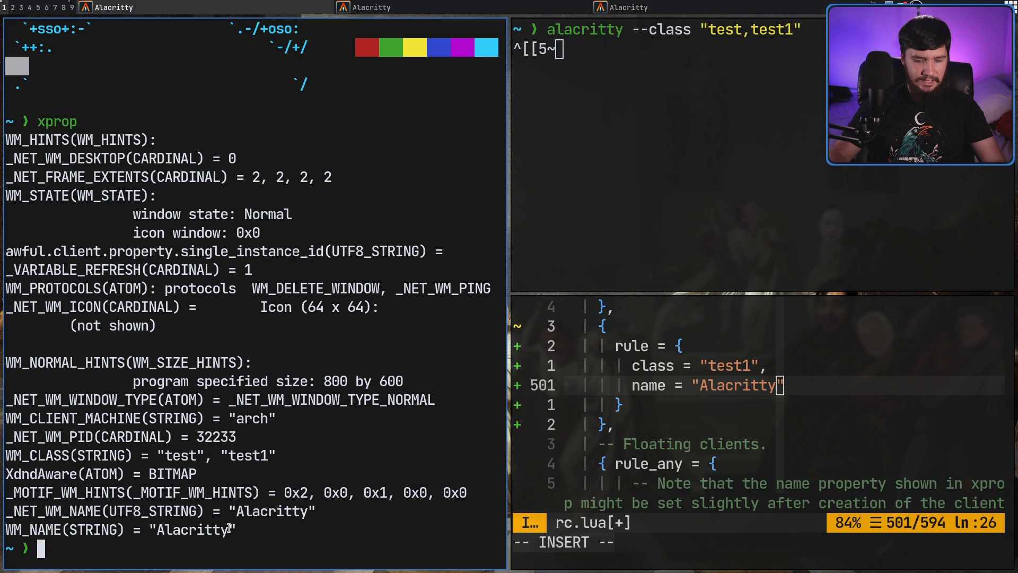
left_click_drag(237, 528, 33, 528)
left_click(33, 529)
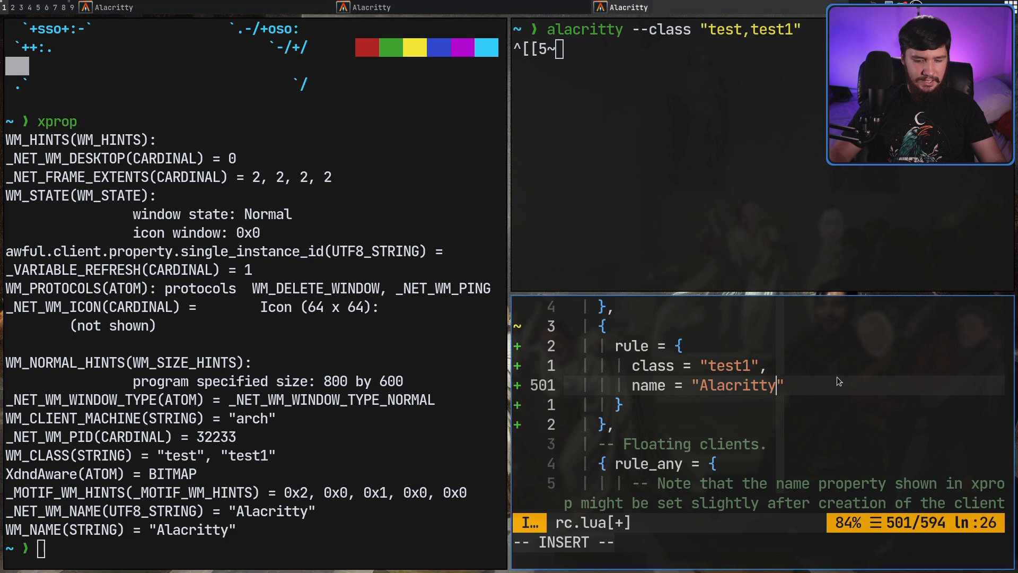
key("Escape")
type(":w")
key("Return")
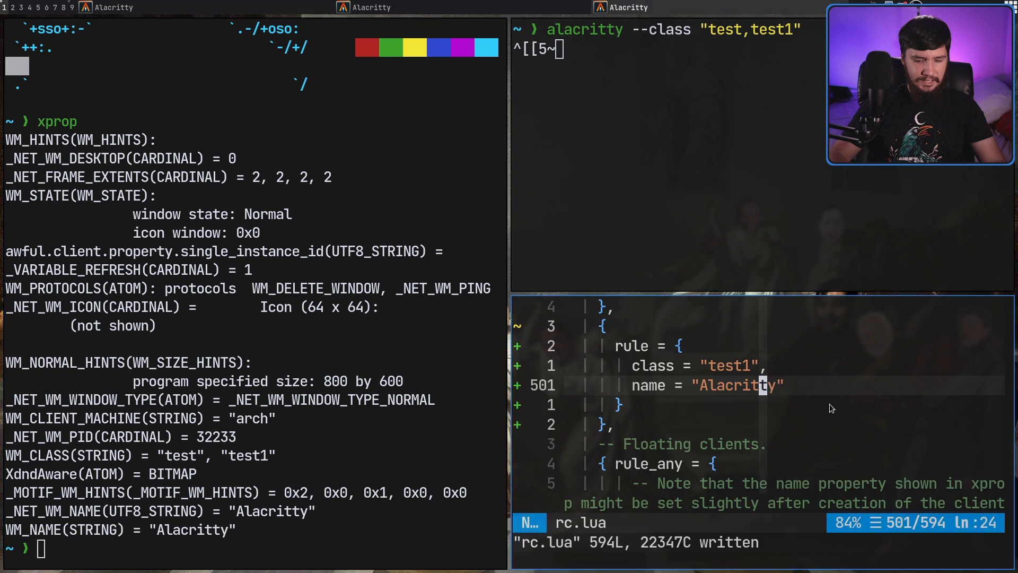
Append properties = {floating=true} after the rule table and save rc.lua.
type("jA, ")
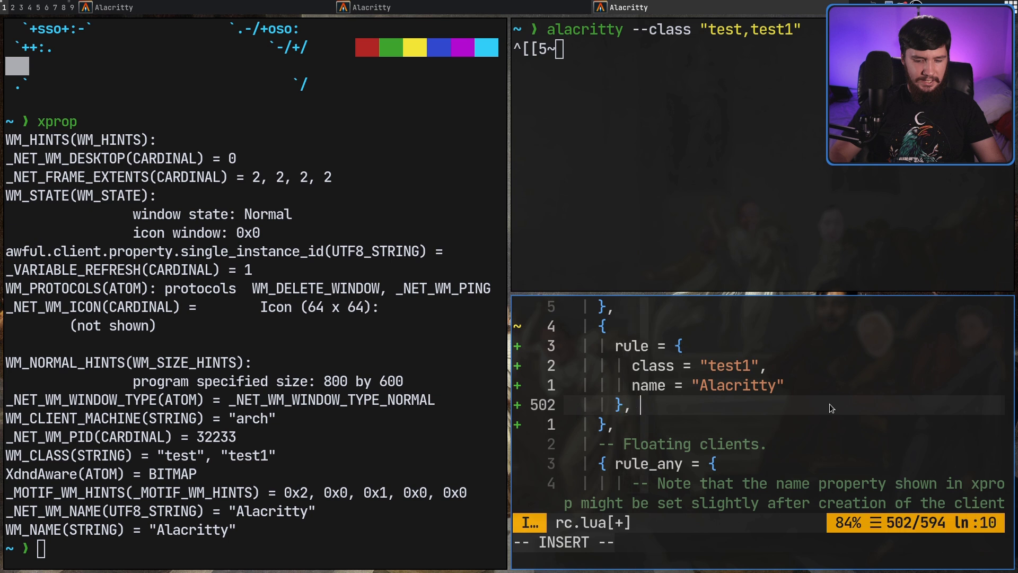
type("pro")
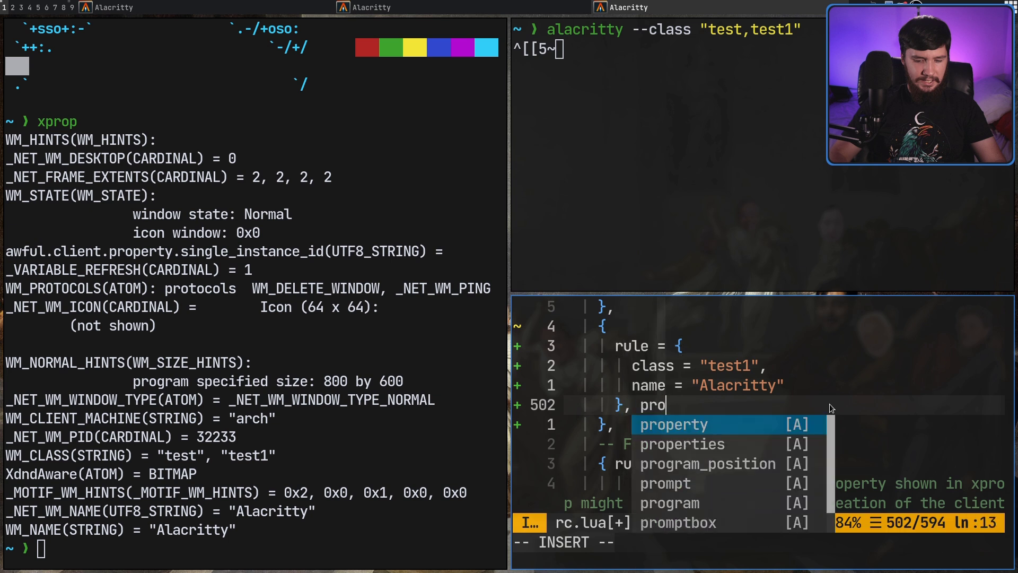
type("perties = {")
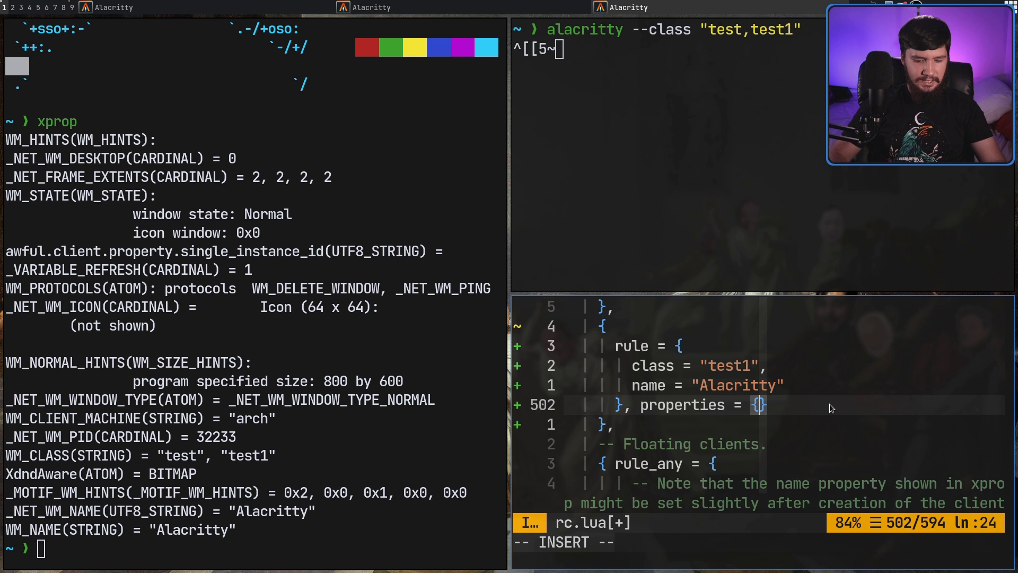
key("Escape")
type("afloating")
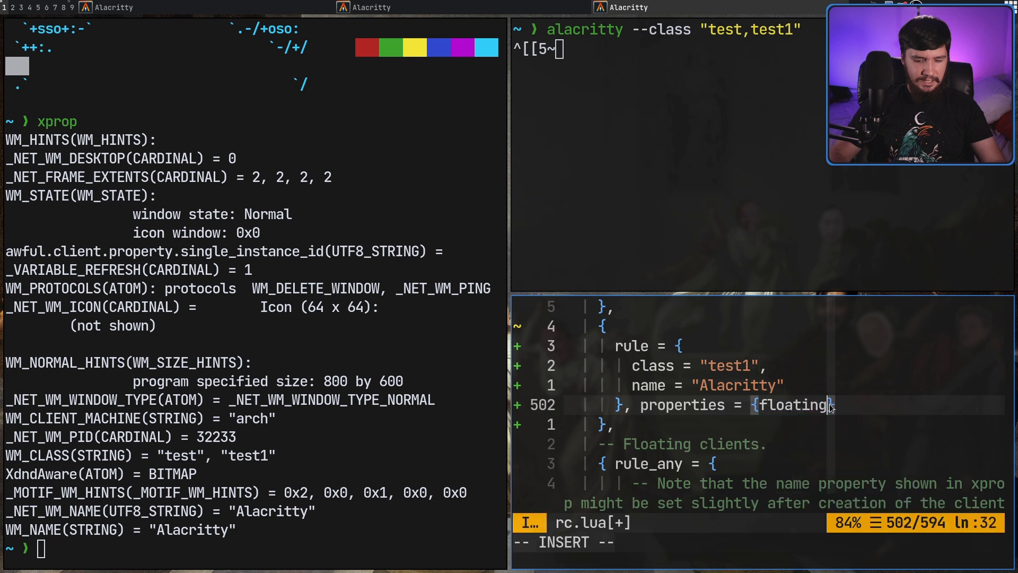
type("=true")
key("Escape")
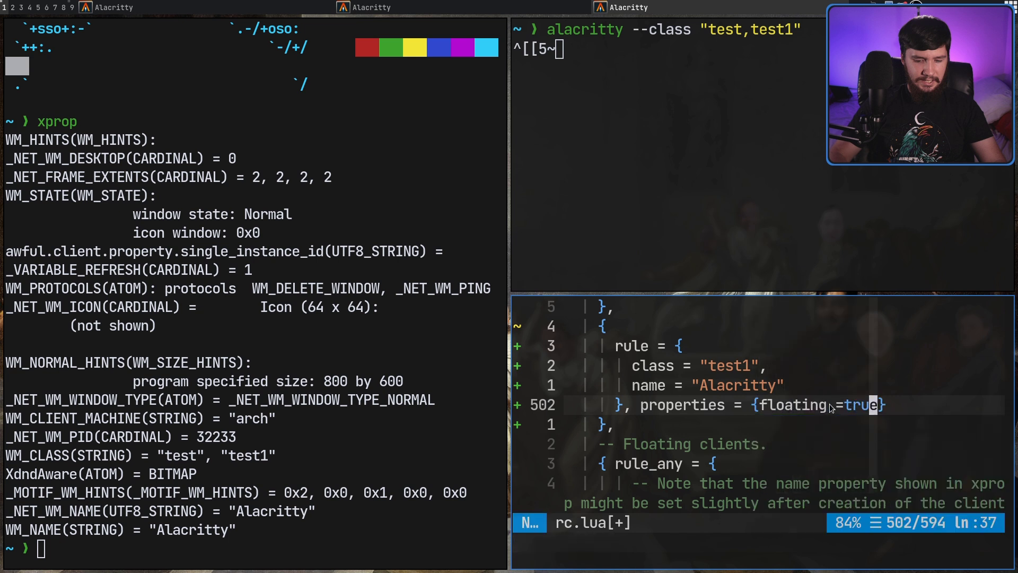
type(":w")
key("Return")
Reload Awesome, close the xprop terminal, and relaunch alacritty --class "test,test1".
key("super+ctrl+r")
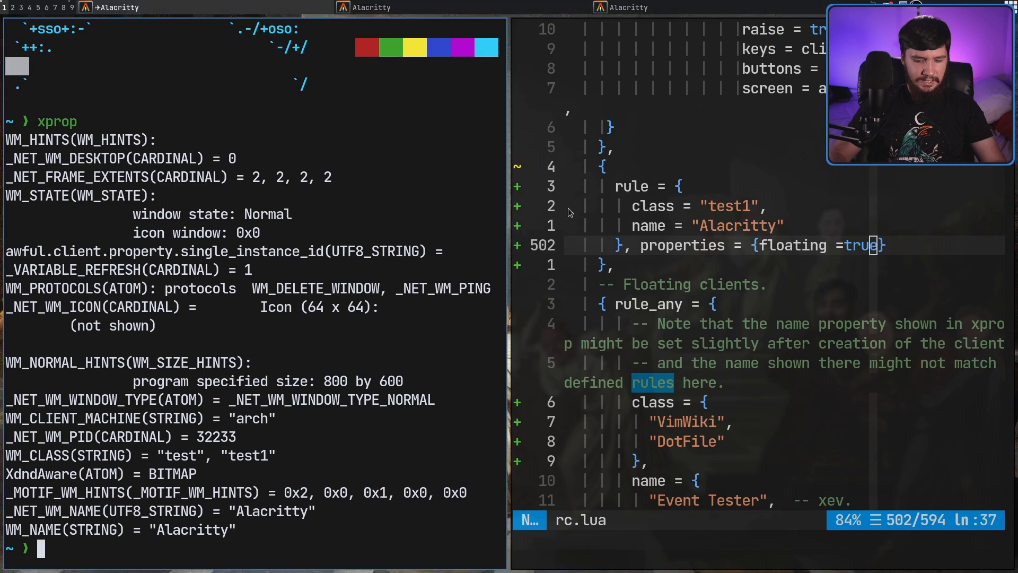
key("ctrl+d")
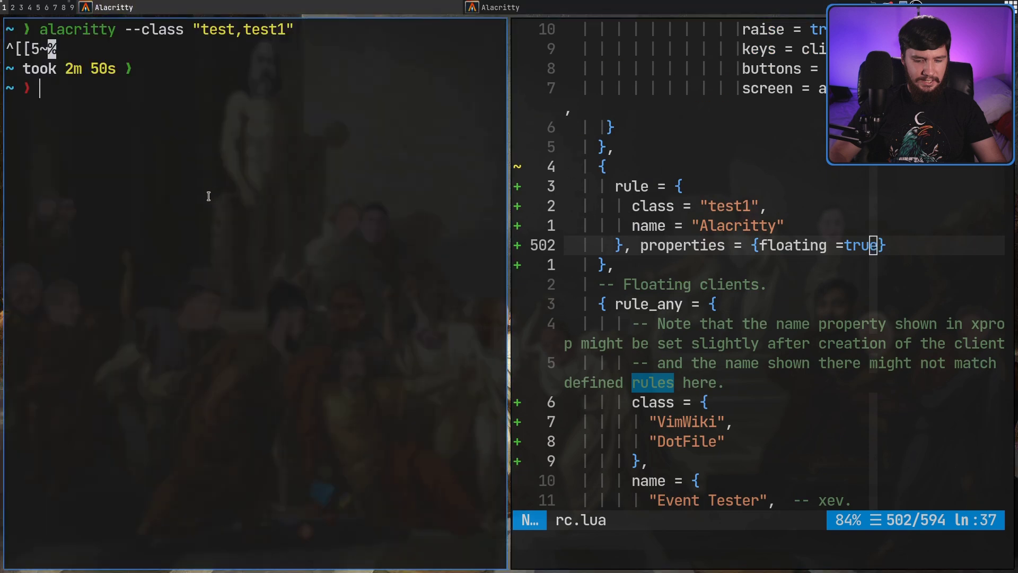
key("Up")
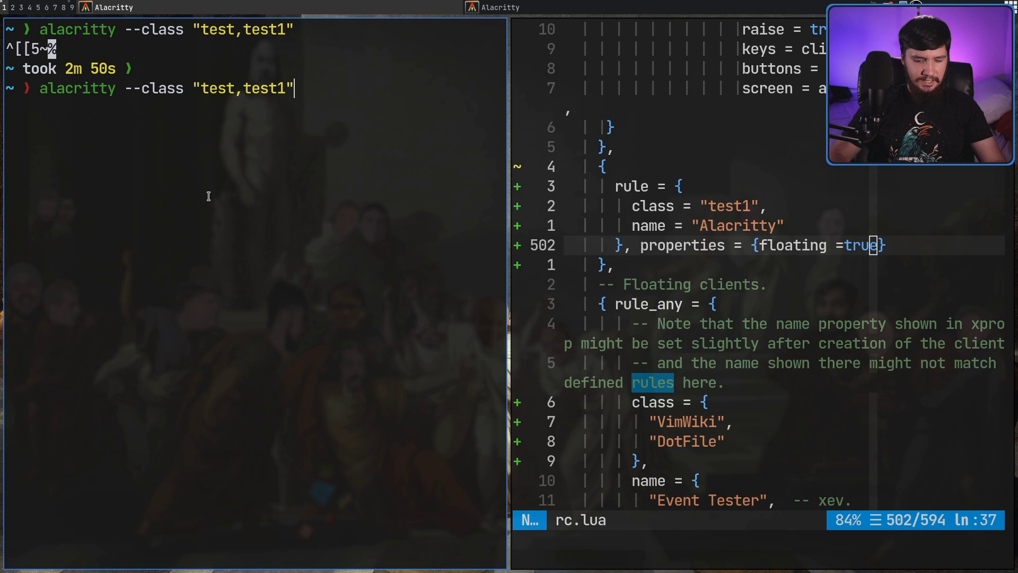
key("Return")
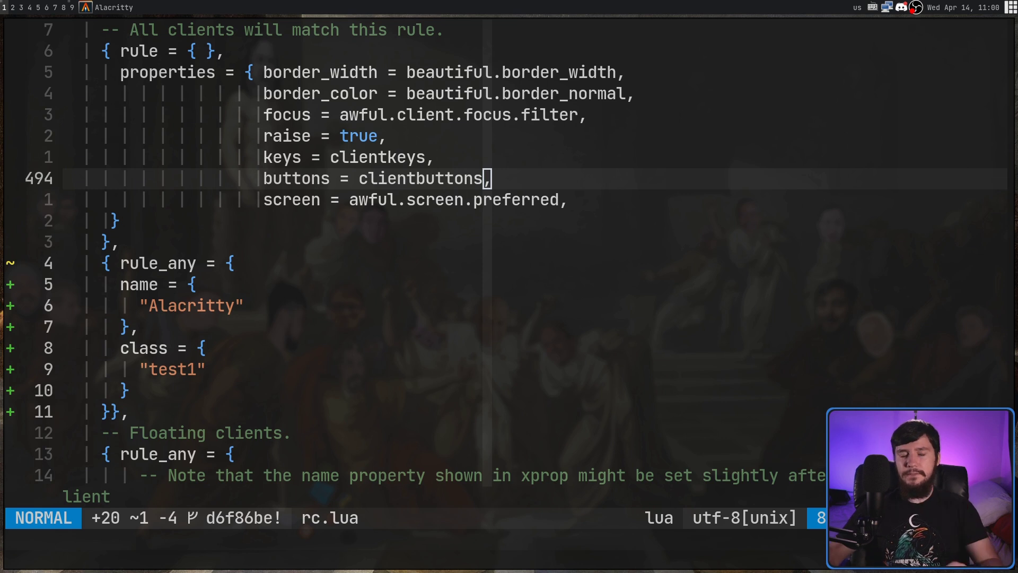
Remove the border_width and border_color settings from the all-clients rule and save rc.lua.
left_click_drag(121, 51, 239, 56)
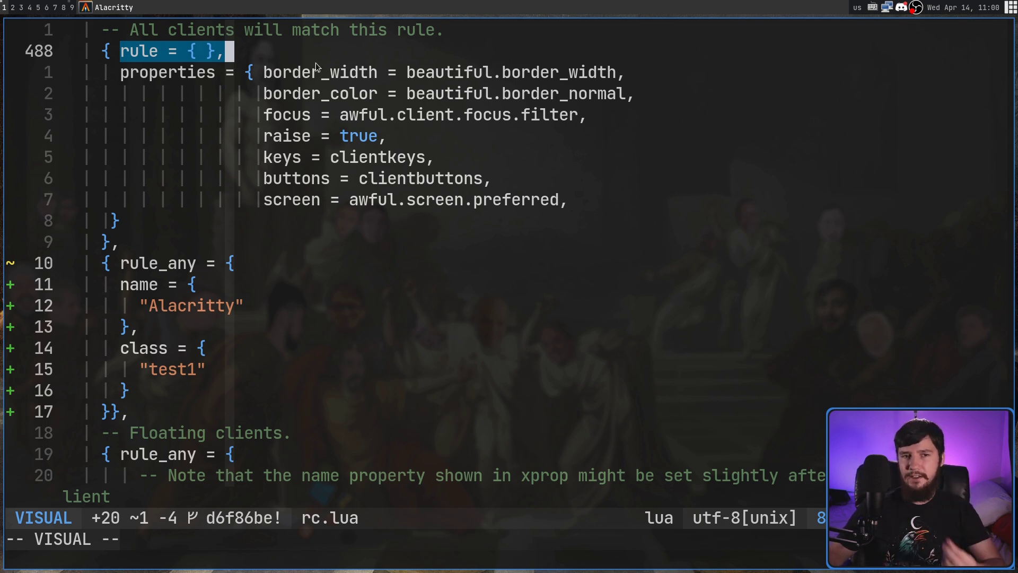
left_click(487, 72)
left_click_drag(571, 202, 230, 72)
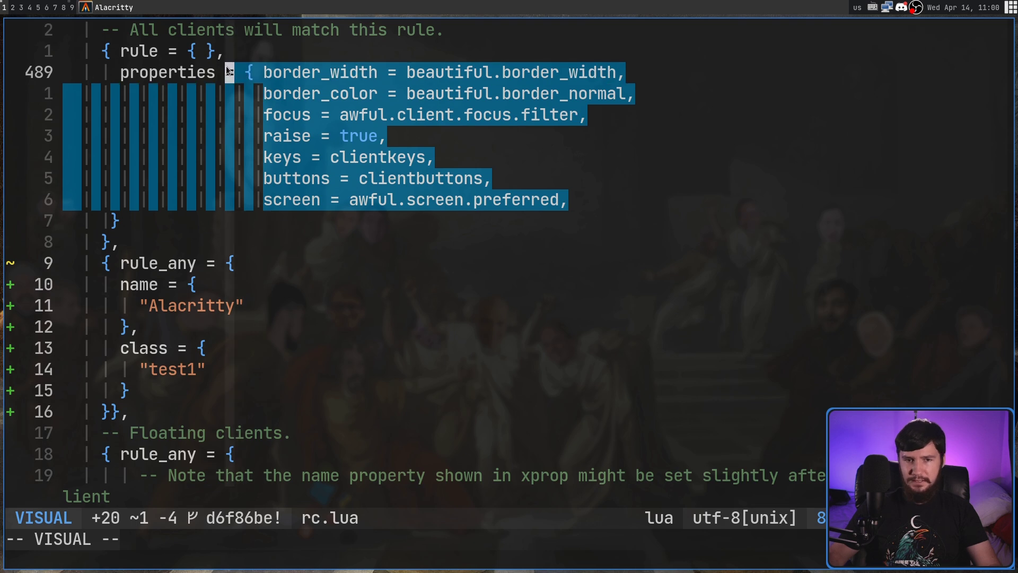
left_click_drag(630, 94, 644, 99)
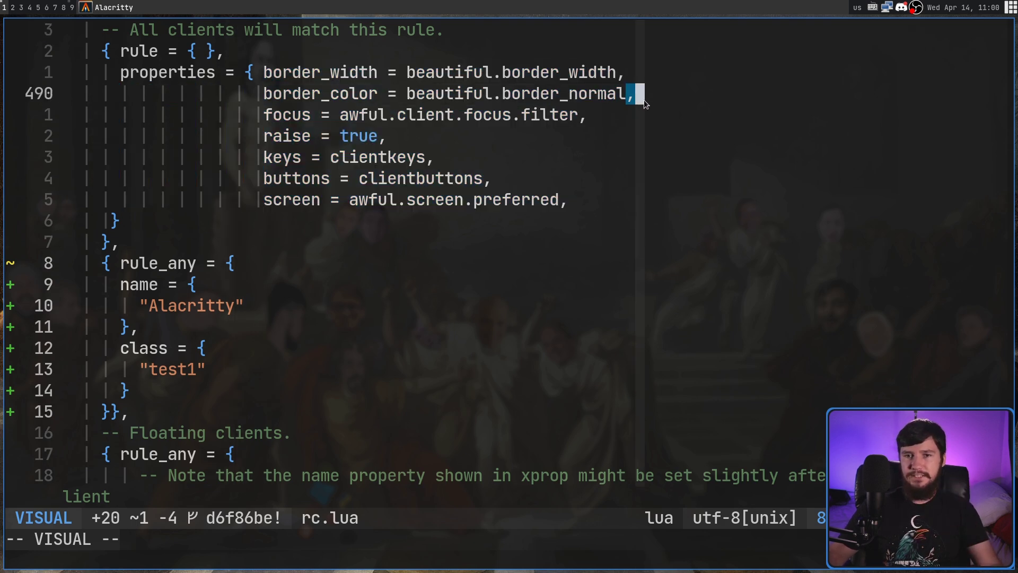
key("Escape")
key("A")
key("BackSpace")
key("BackSpace")
key("BackSpace")
key("BackSpace")
key("BackSpace")
key("BackSpace")
key("BackSpace")
key("BackSpace")
key("BackSpace")
key("BackSpace")
key("BackSpace")
key("BackSpace")
key("BackSpace")
key("BackSpace")
key("BackSpace")
key("BackSpace")
key("BackSpace")
key("BackSpace")
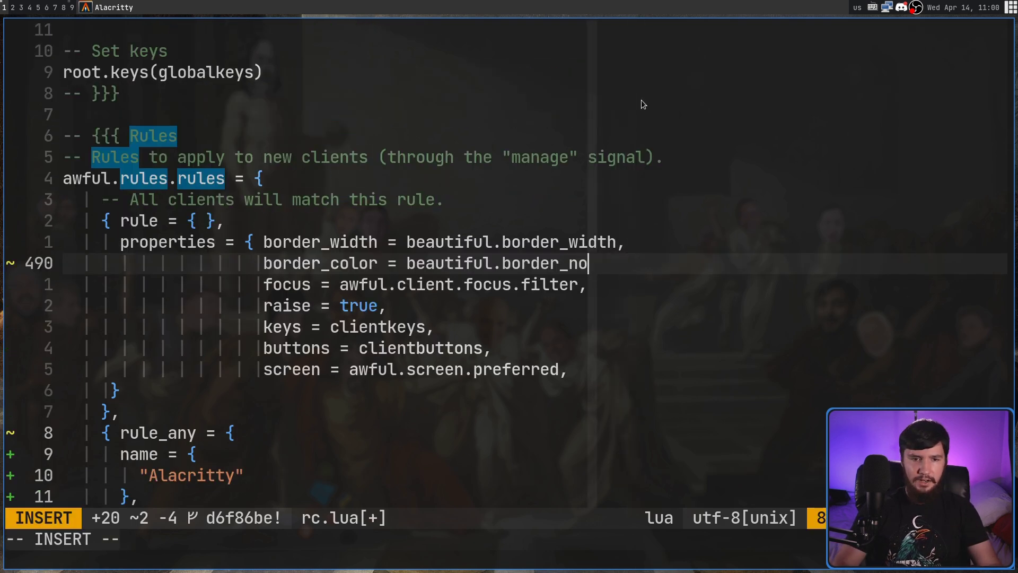
key("BackSpace")
key("BackSpace")
key("BackSpace")
key("BackSpace")
key("BackSpace")
key("BackSpace")
key("BackSpace")
key("BackSpace")
key("BackSpace")
key("BackSpace")
key("BackSpace")
key("BackSpace")
key("BackSpace")
key("BackSpace")
key("BackSpace")
key("BackSpace")
key("BackSpace")
key("BackSpace")
key("BackSpace")
key("BackSpace")
key("Escape")
key("k")
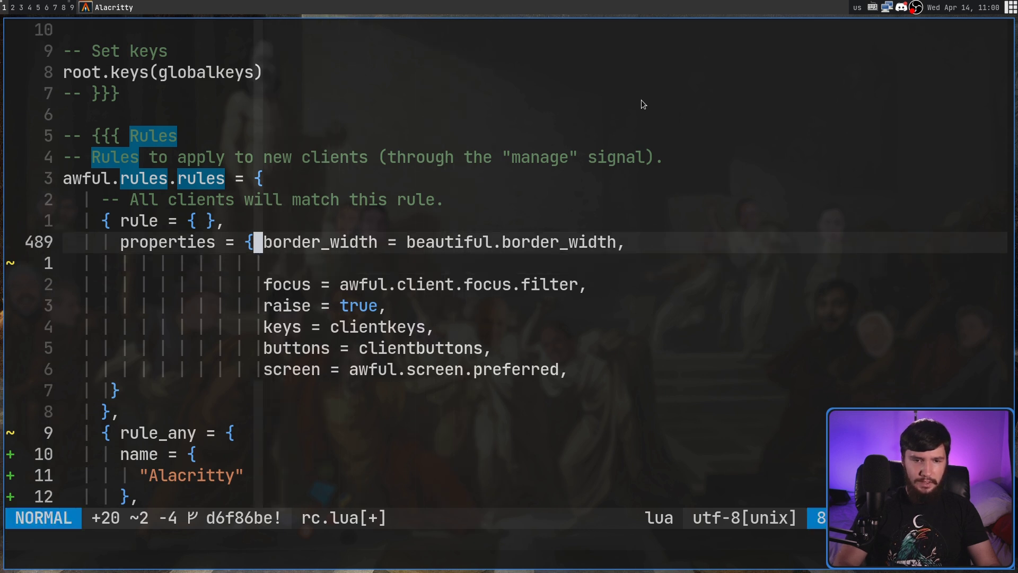
key("x")
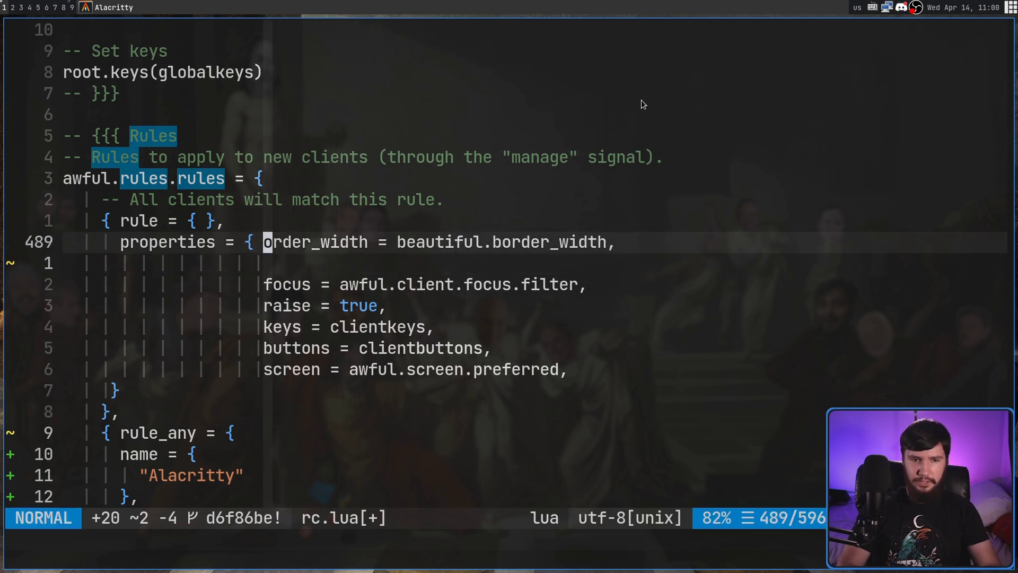
key("D")
key("ctrl+s")
key("j")
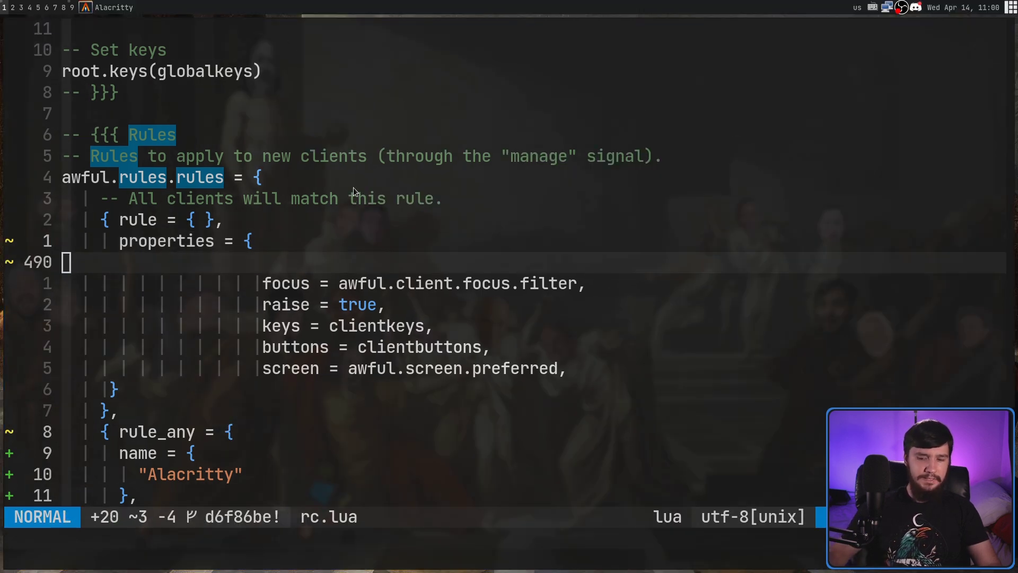
Open a test terminal, then save rc.lua with the border settings restored and toggle fullscreen.
key("super+Return")
key("super+Return")
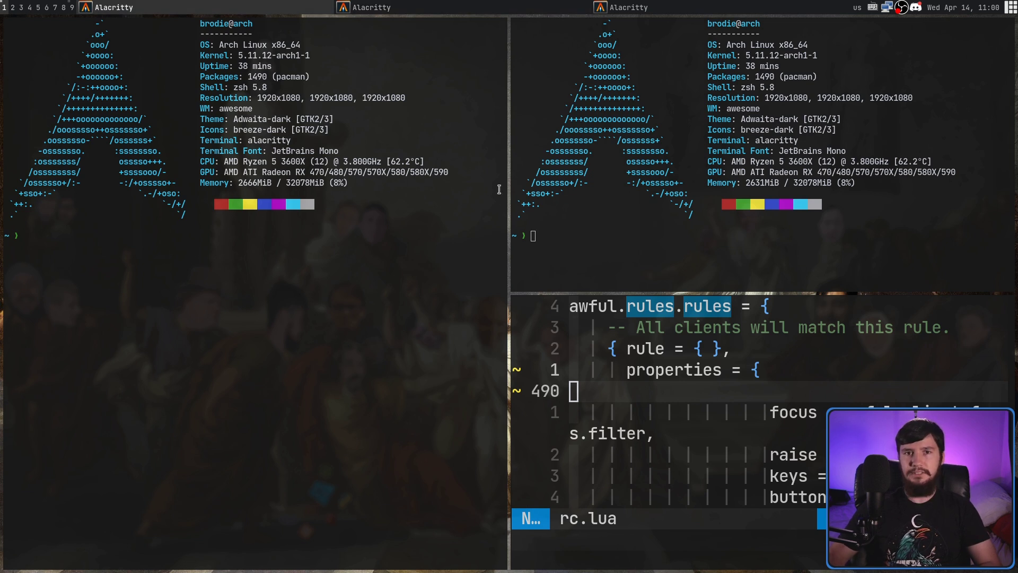
key("super+f")
type(":w")
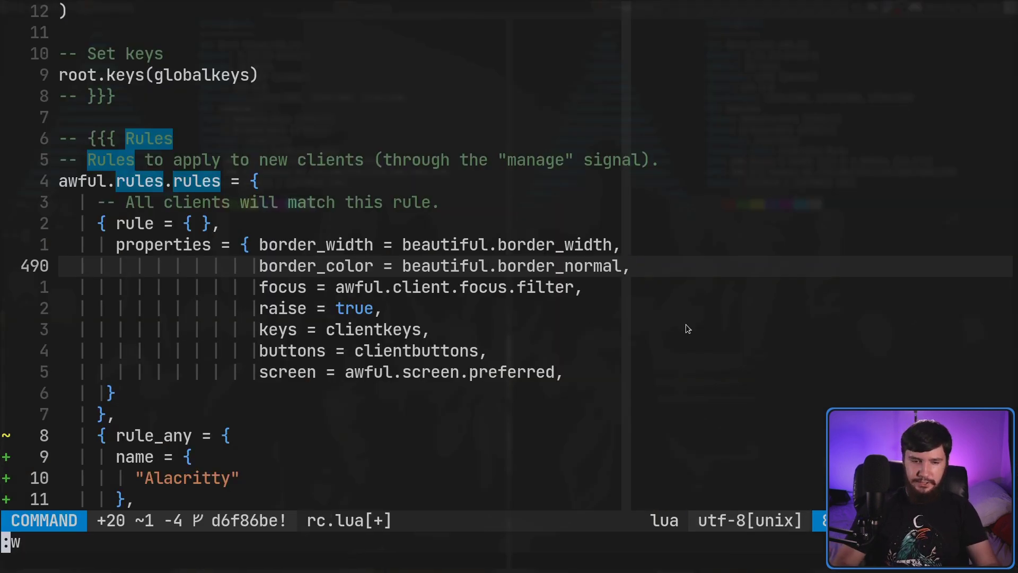
key("Return")
key("super+f")
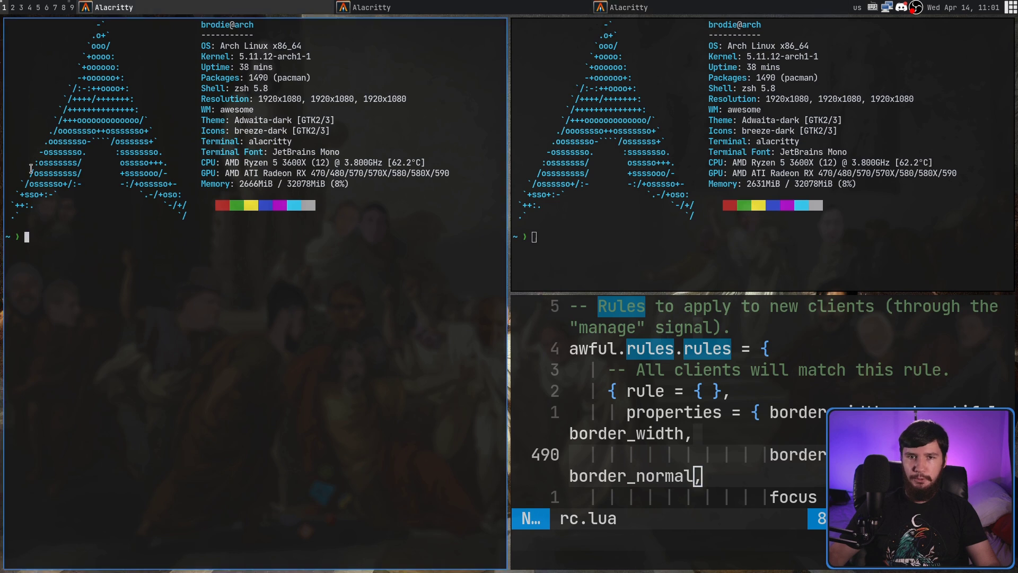
key("super+f")
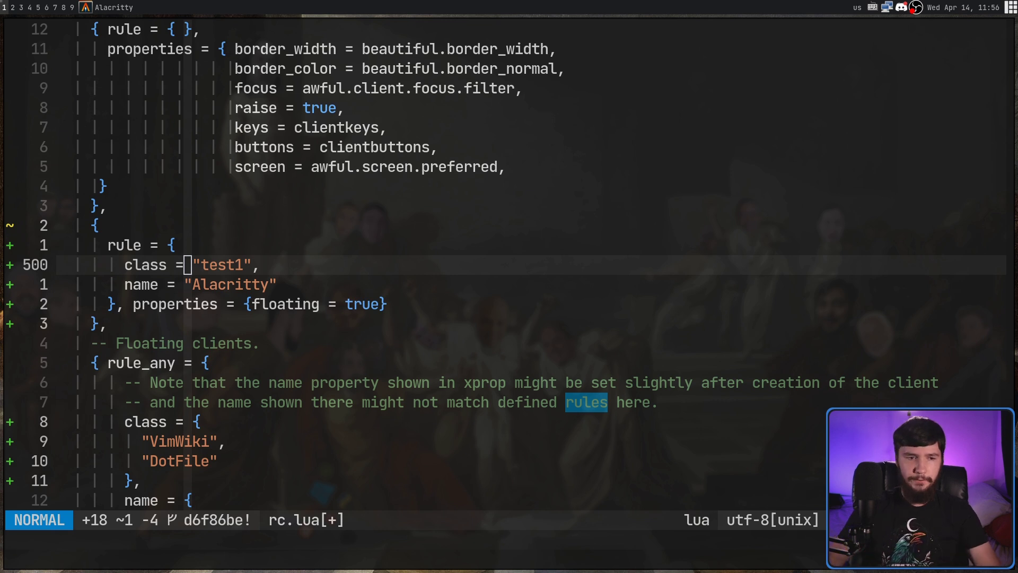
Change the rule to rule_any and wrap the class value test1 in braces.
left_click(141, 239)
type("a")
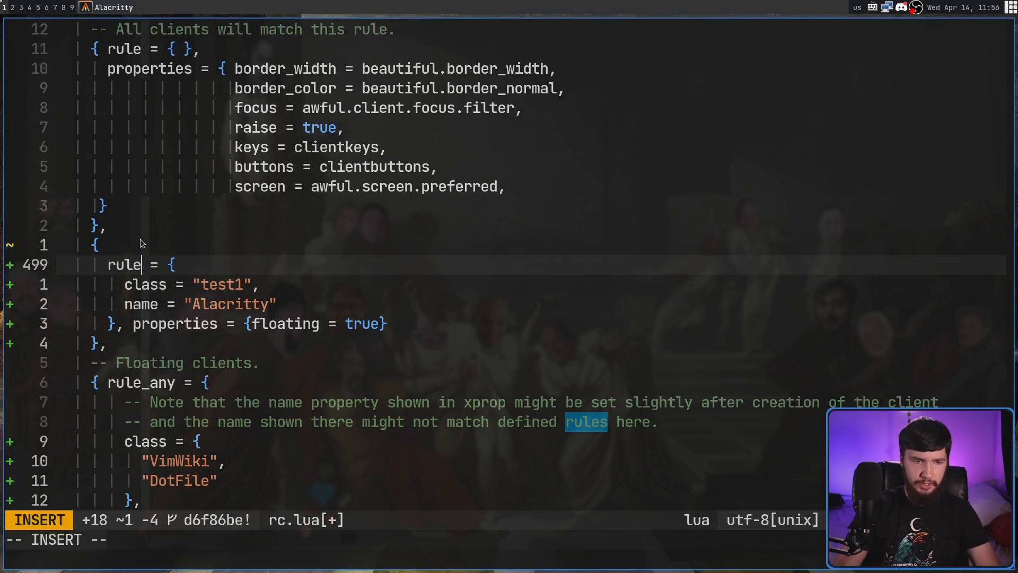
type("_any")
key("Escape")
key("j")
key("w")
key("w")
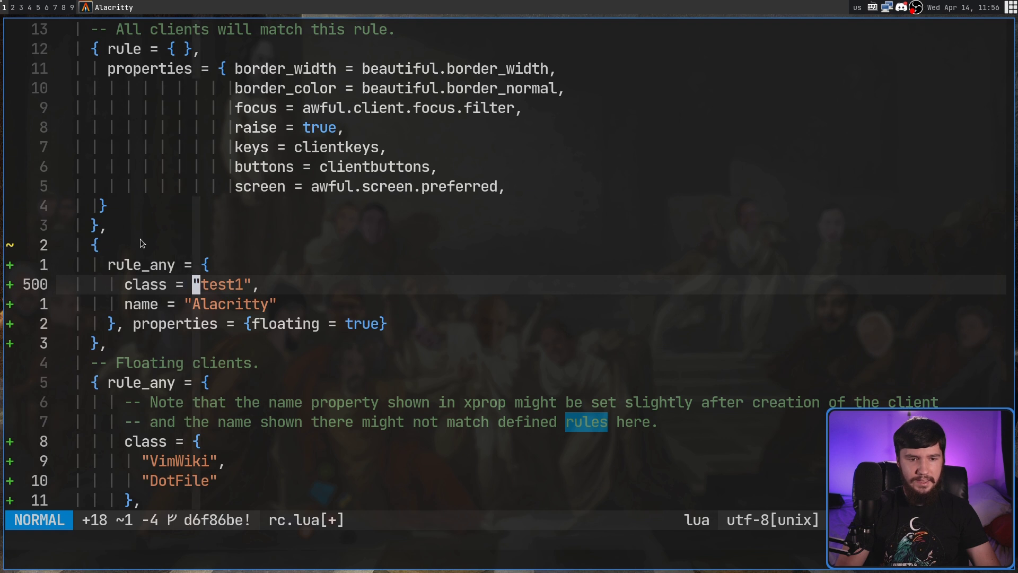
type("i{")
key("Escape")
key("w")
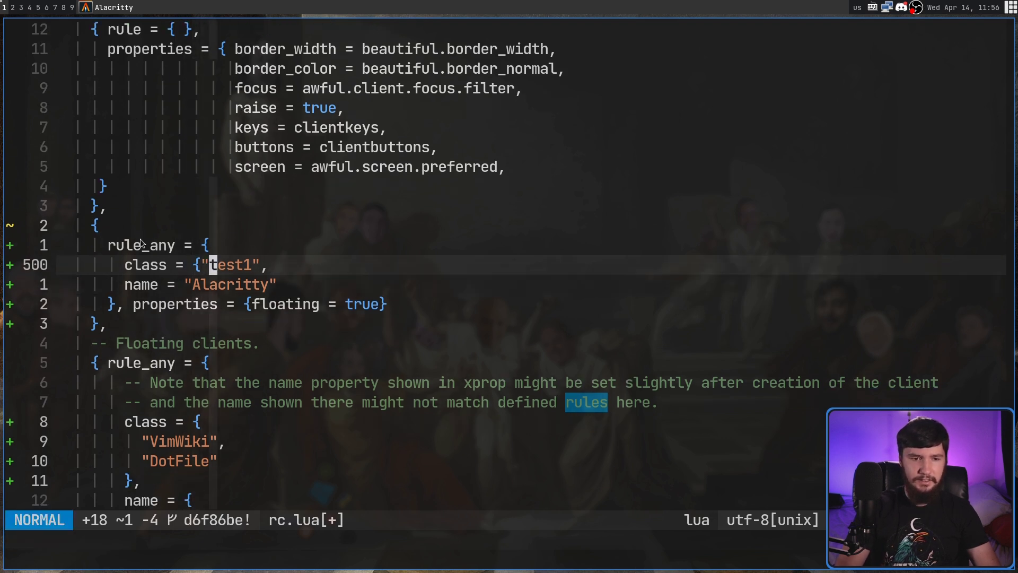
key("e")
key("e")
type("i")
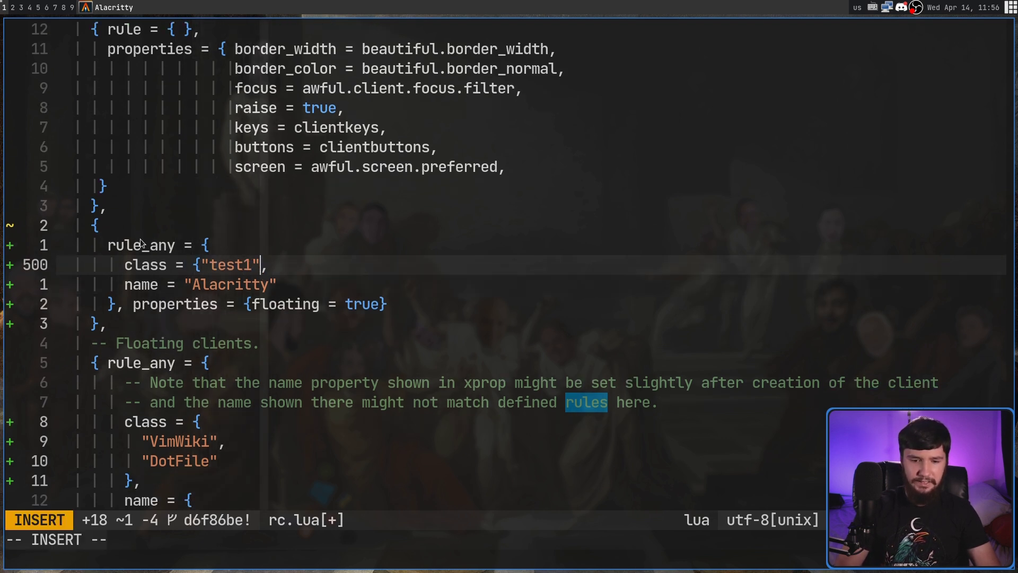
type("}")
key("Escape")
Wrap the name "Alacritty" in braces, remove the stray auto-paired brace, and save rc.lua.
type("j")
type("a")
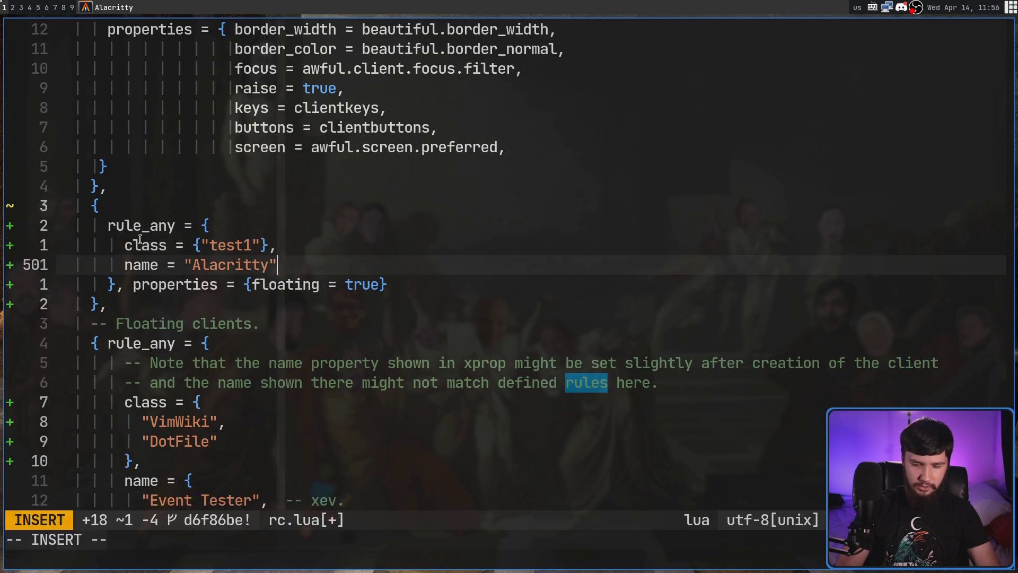
type("}")
key("Escape")
type("bb")
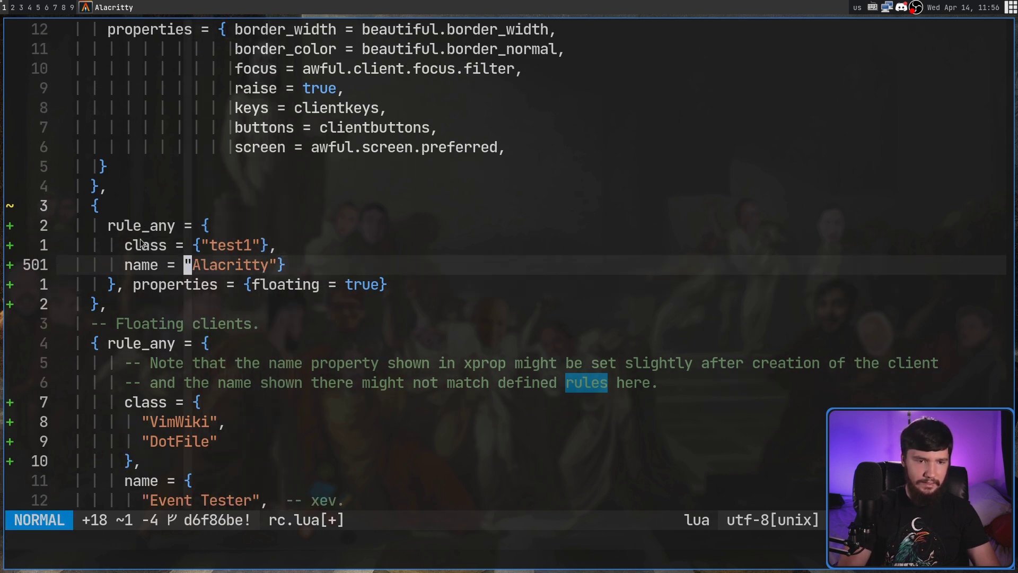
type("i{")
key("Escape")
key("l")
key("x")
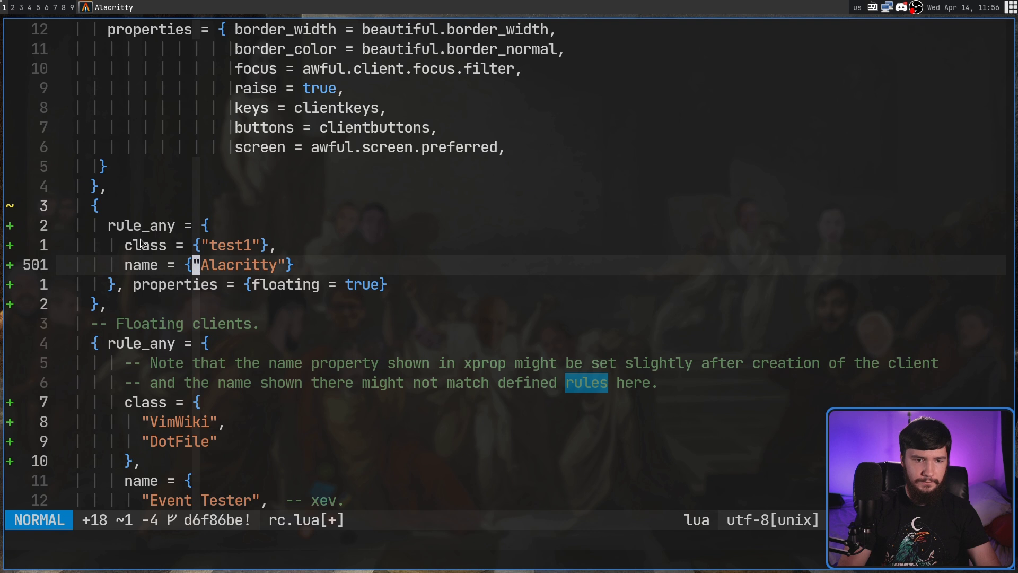
key("k")
key("j")
key("k")
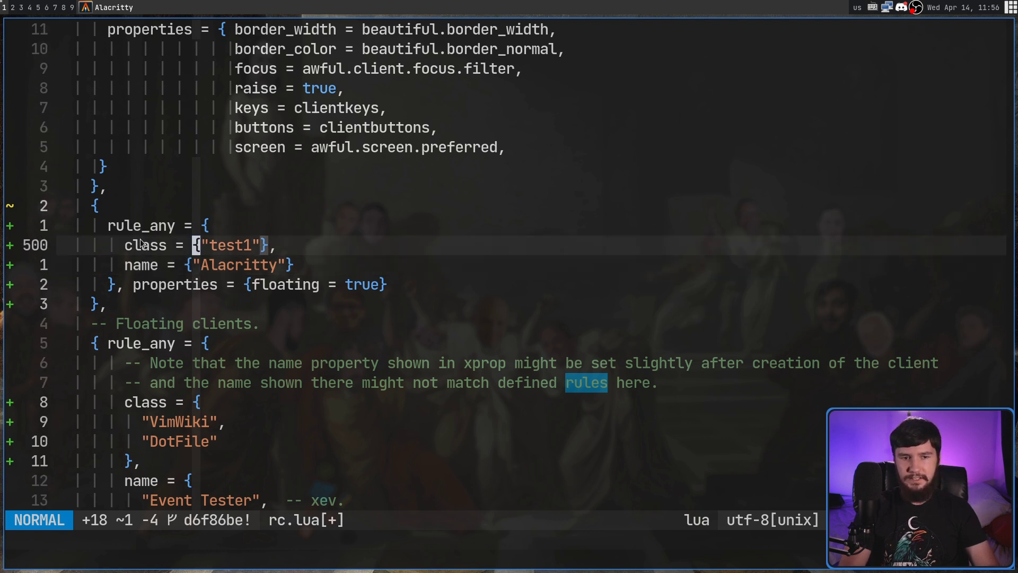
key("A")
key("Escape")
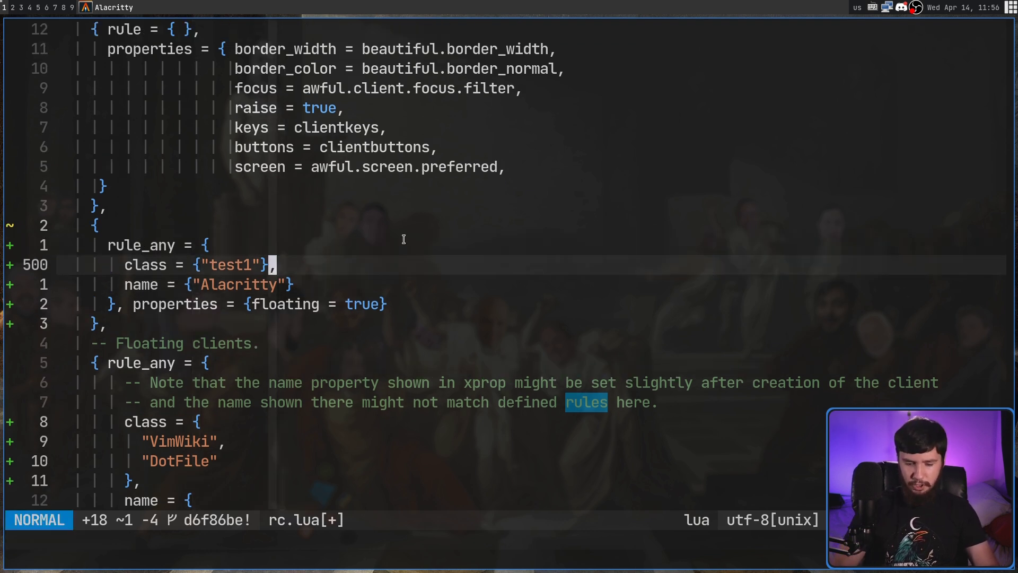
type(":w")
key("Return")
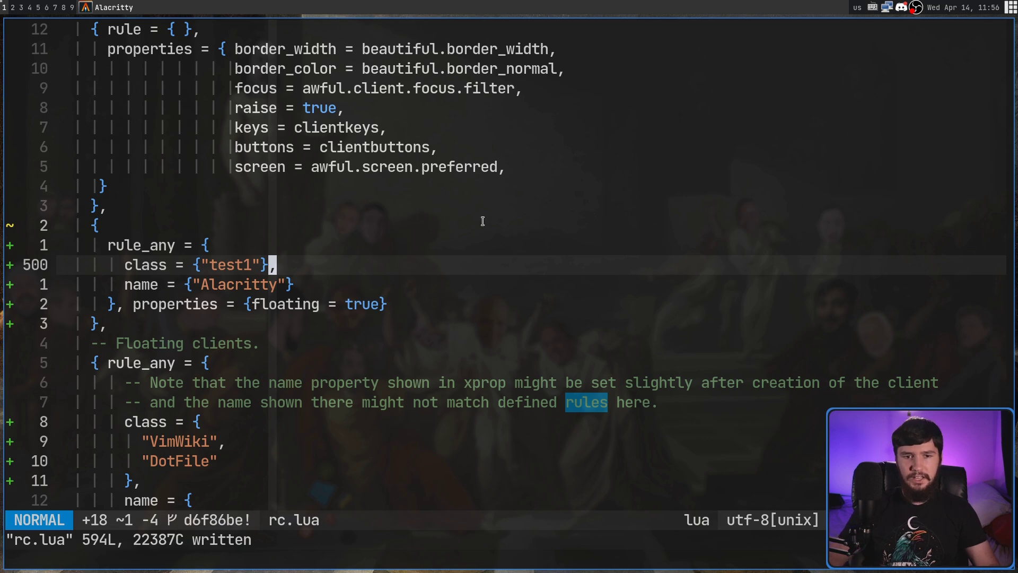
key("super+ctrl+r")
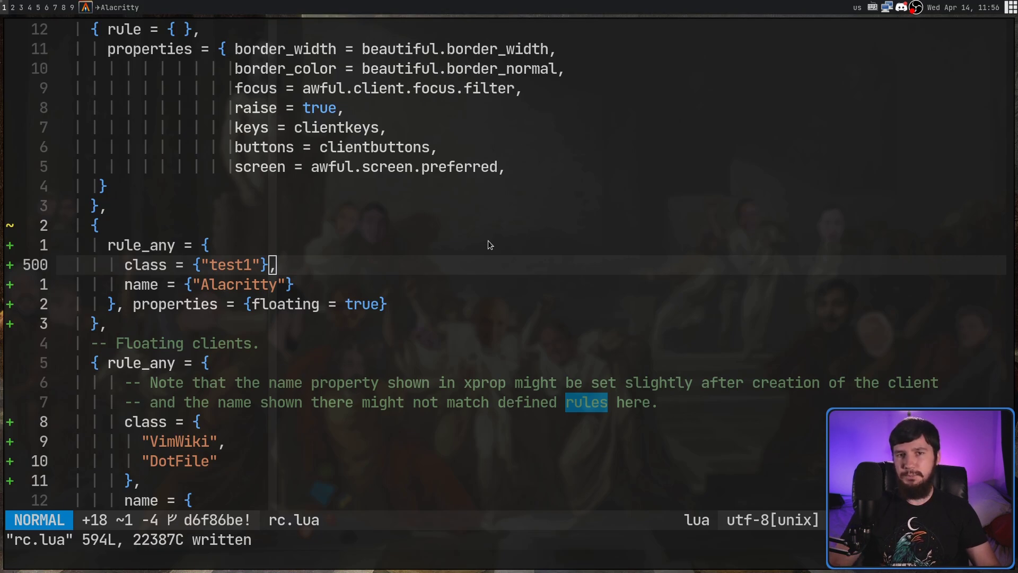
key("super+Return")
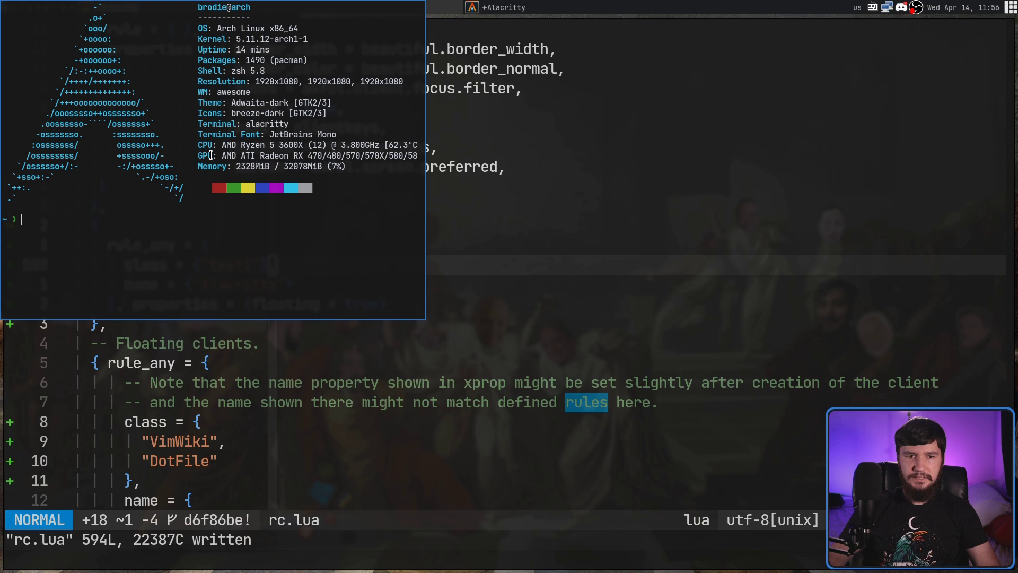
key("Up")
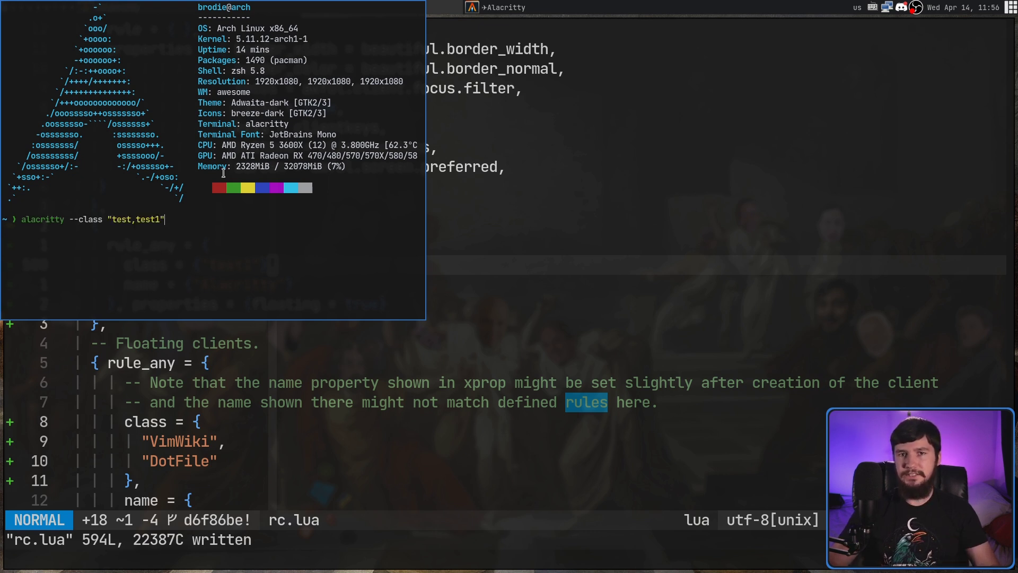
key("Return")
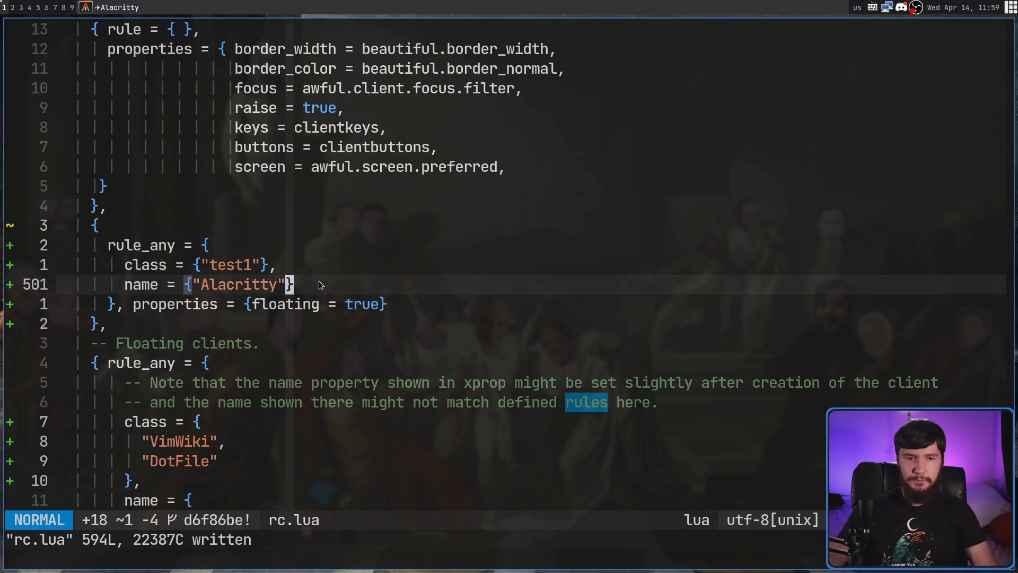
Add and then remove a trailing comma after the name table, then move to the properties line.
key("a")
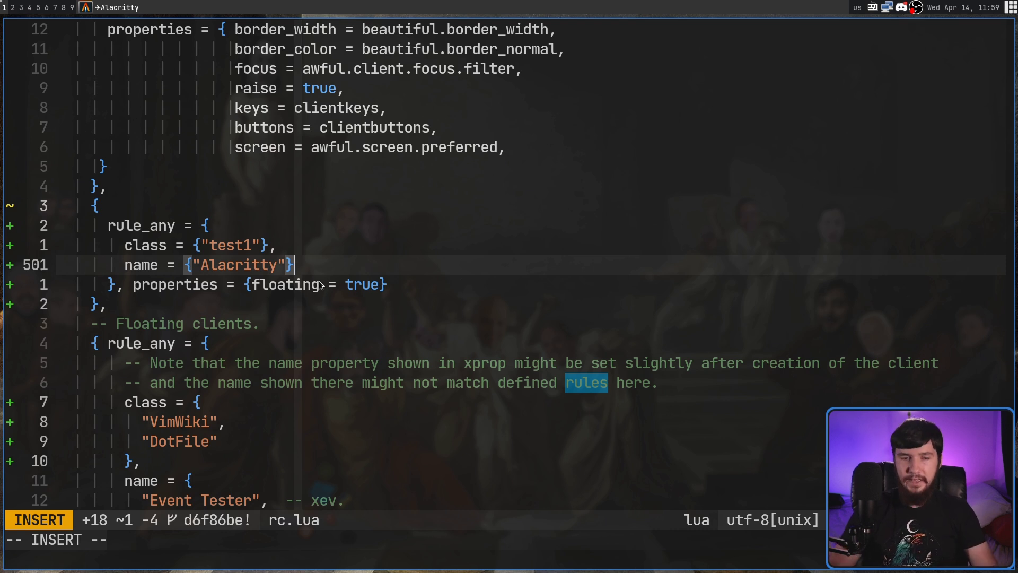
type(",")
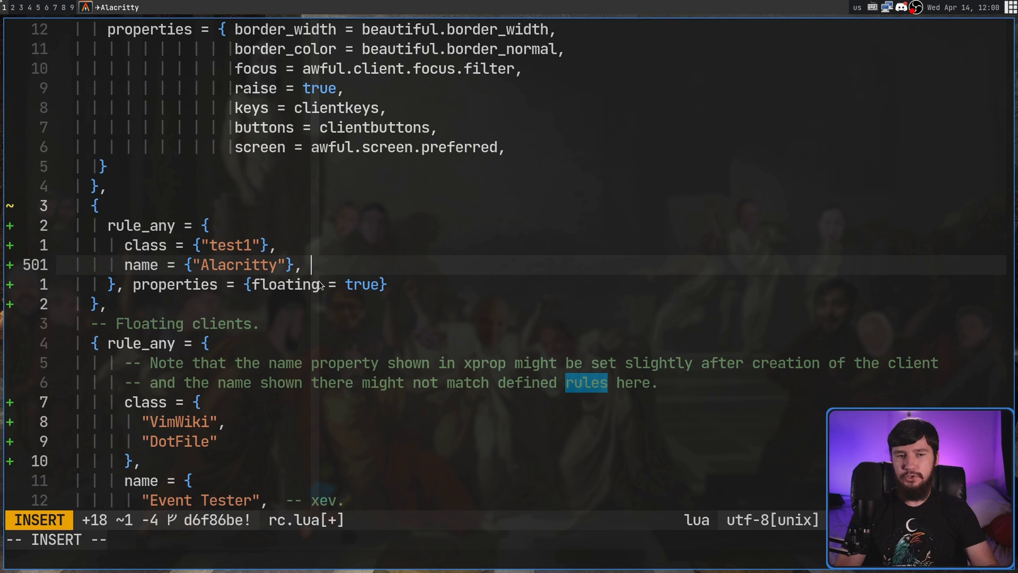
key("BackSpace")
key("BackSpace")
key("Escape")
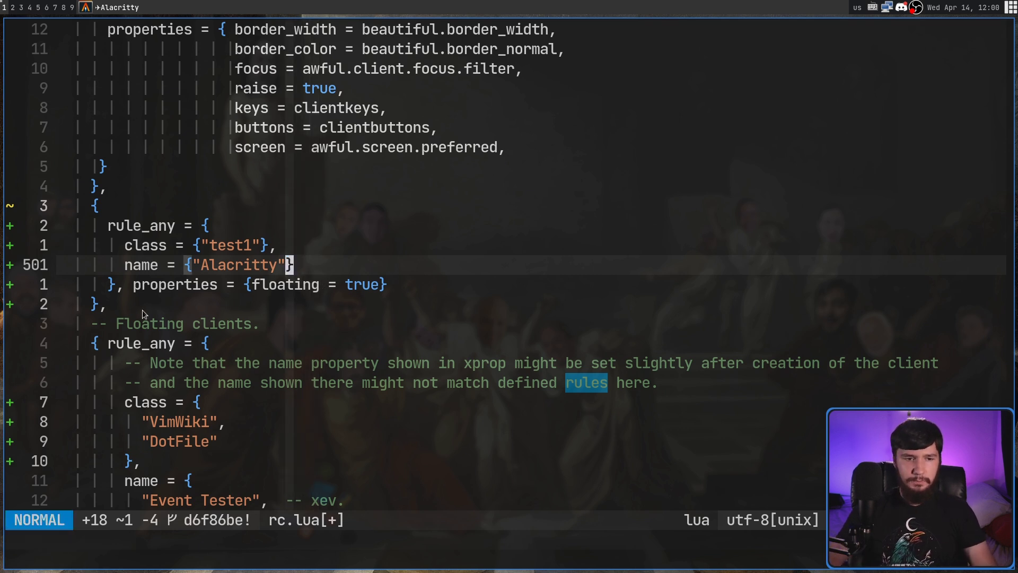
left_click(111, 284)
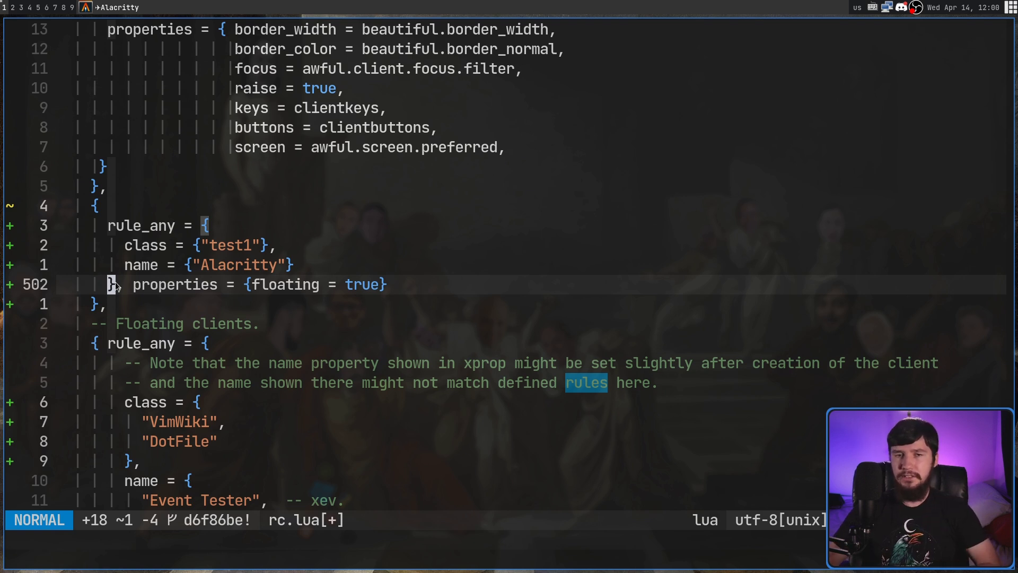
key("ctrl+e")
key("t")
key("equal")
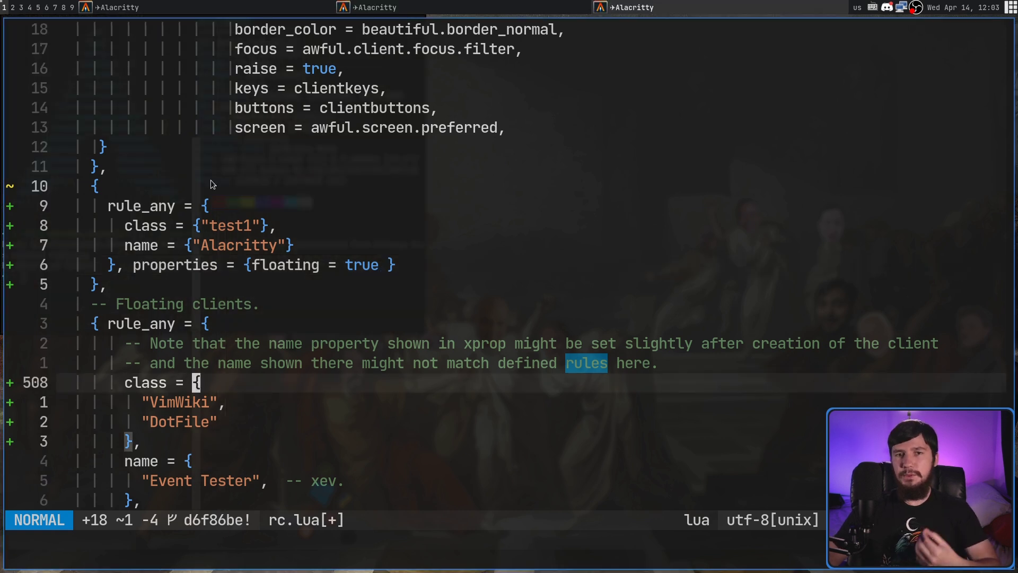
Add tag = "7" to the test rule's properties table after floating = true.
left_click(215, 421)
left_click_drag(215, 422, 65, 407)
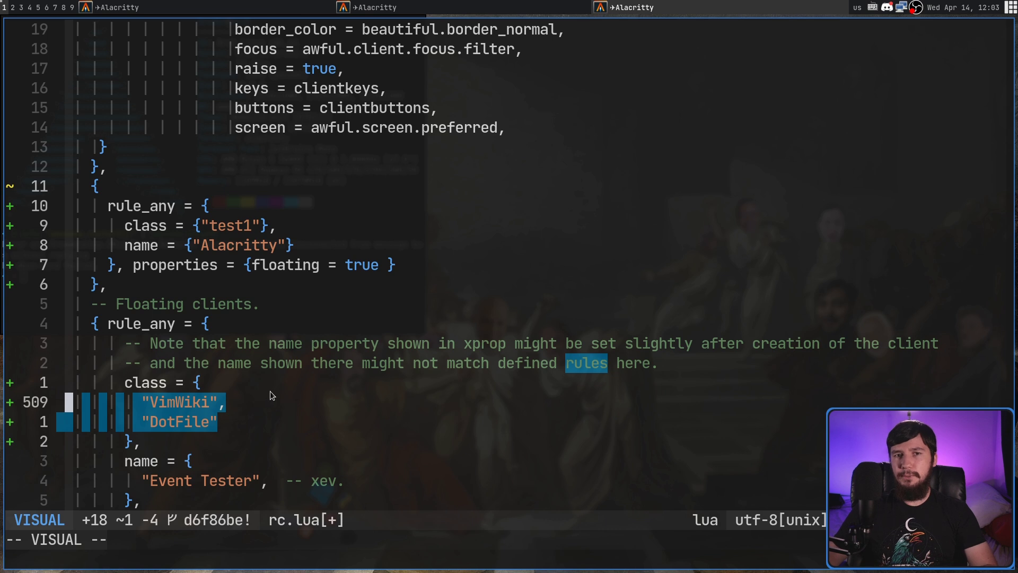
left_click(380, 265)
type("i")
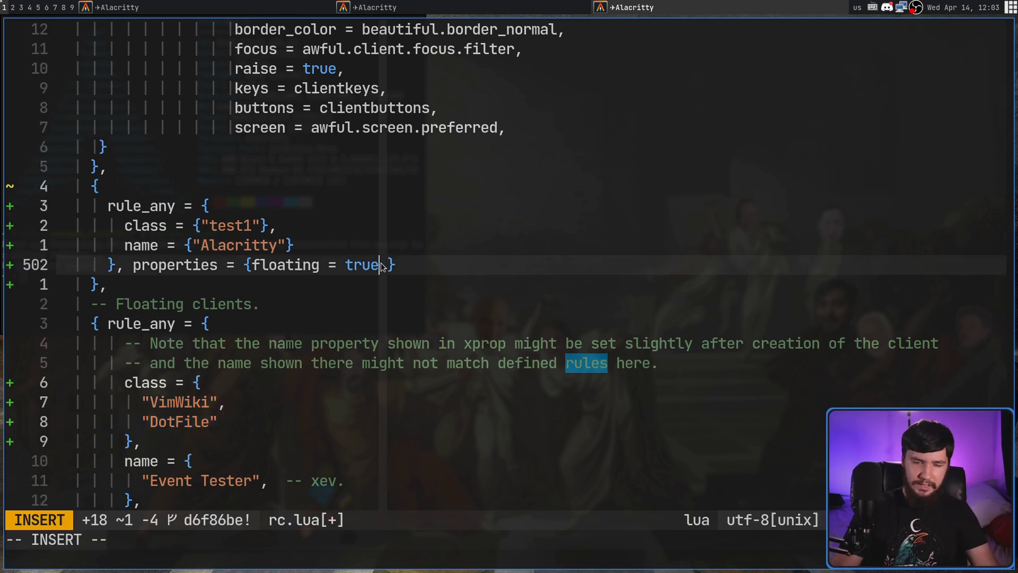
type(", tag")
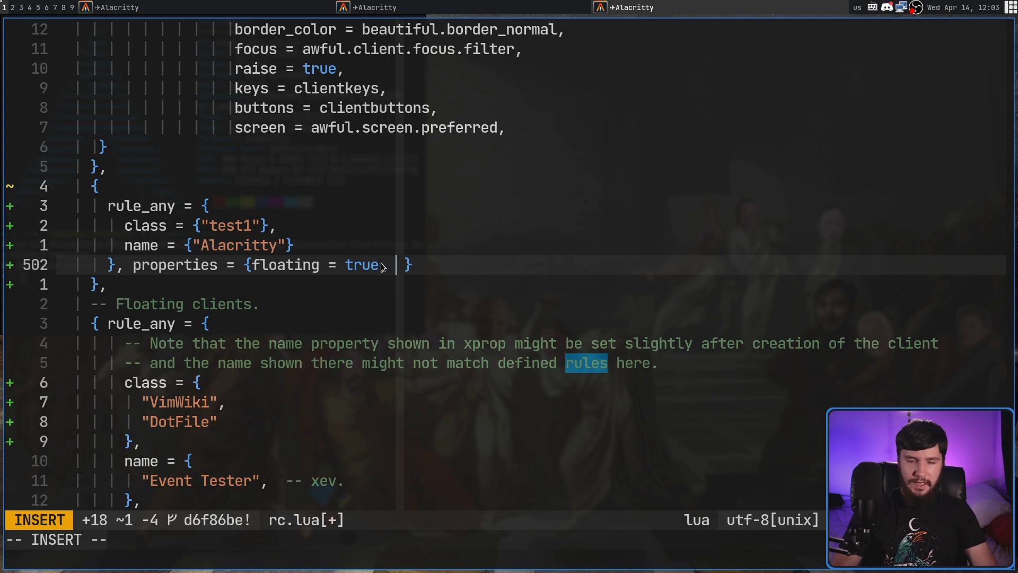
type(" \"")
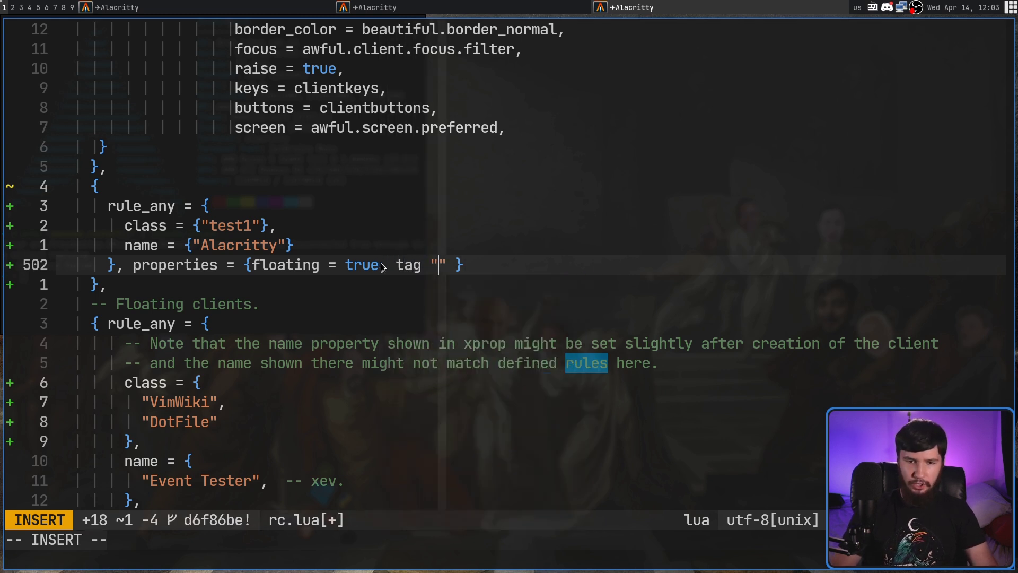
key("Escape")
type("ies =")
key("Escape")
key("l")
key("l")
type("i\"7")
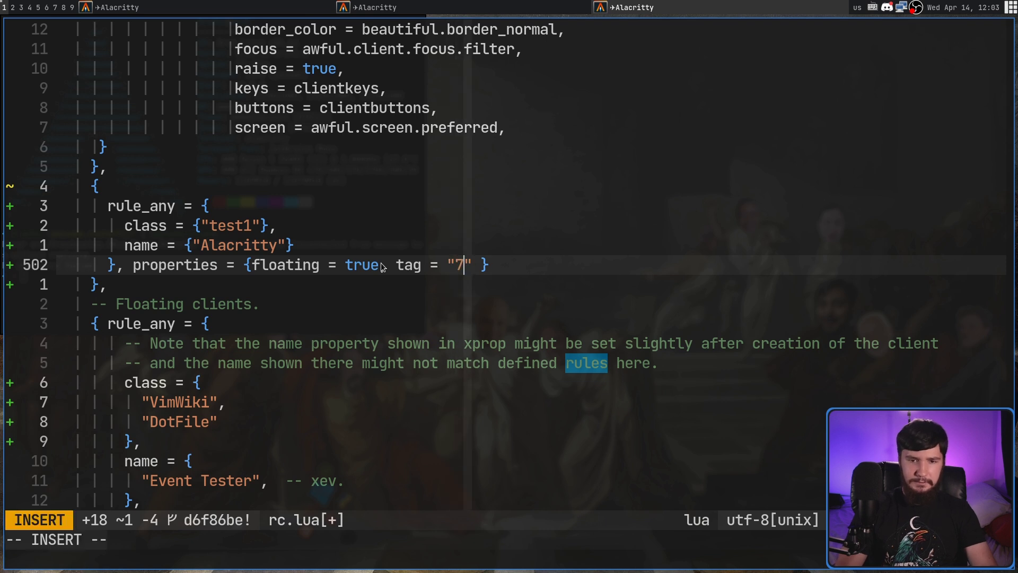
key("Escape")
Save rc.lua and restart Awesome to apply the tag rule.
type(":w")
key("Return")
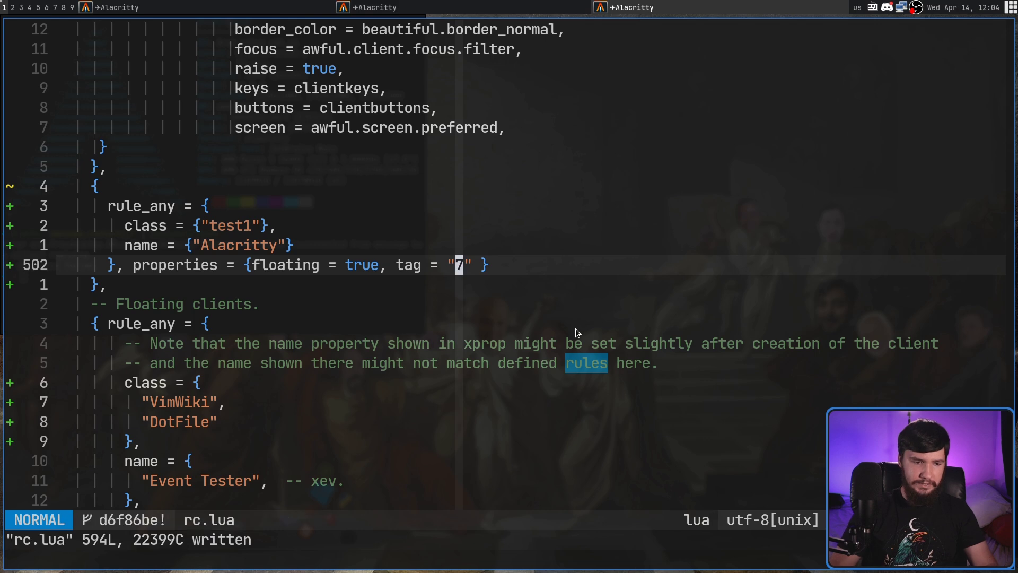
key("super+ctrl+r")
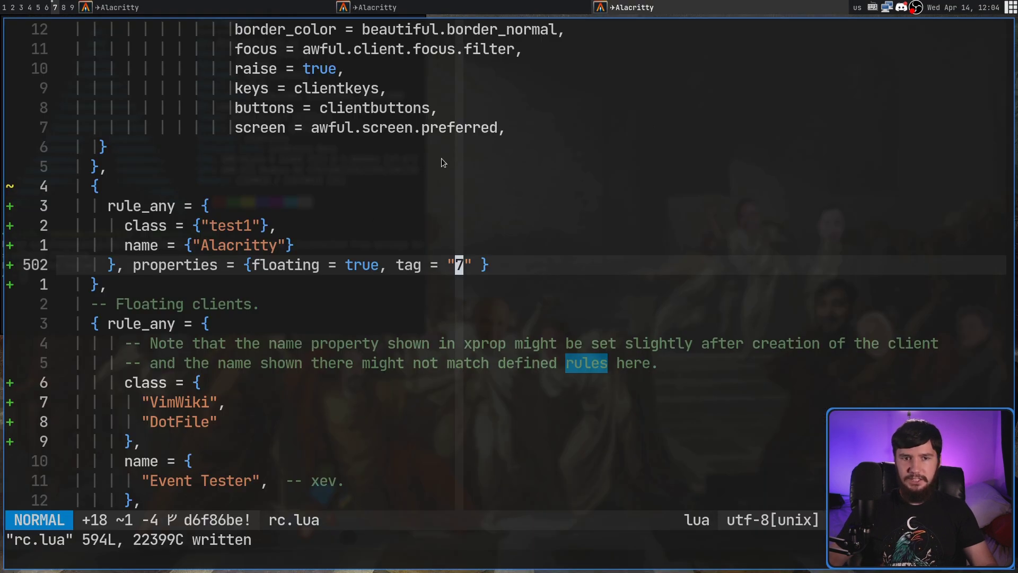
Switch to tag 1.
key("super+1")
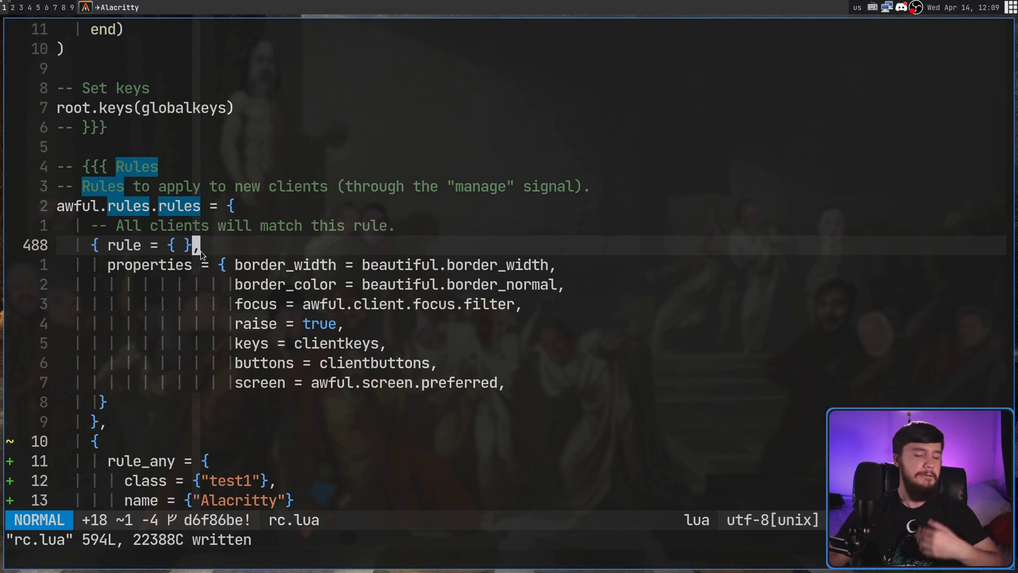
Add except = {class = "Alacritty"} to the all-clients rule and save rc.lua.
type("o")
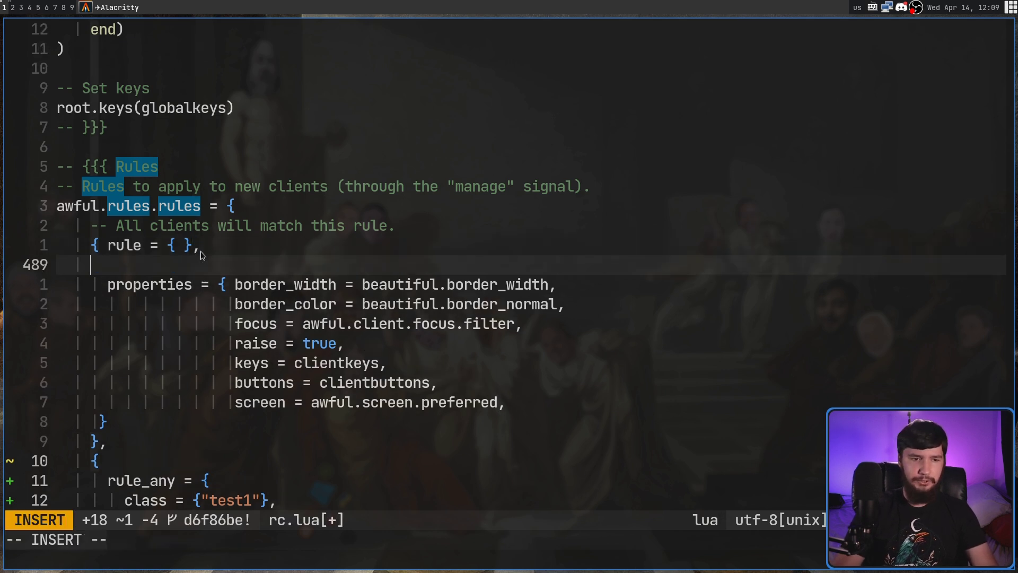
type("excpe")
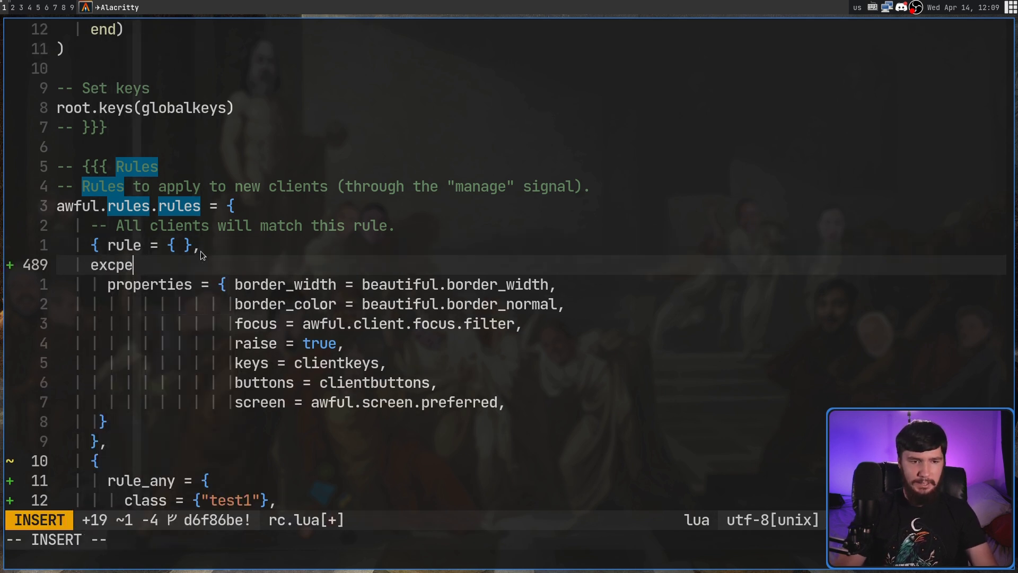
key("BackSpace")
key("BackSpace")
key("BackSpace")
type("cept")
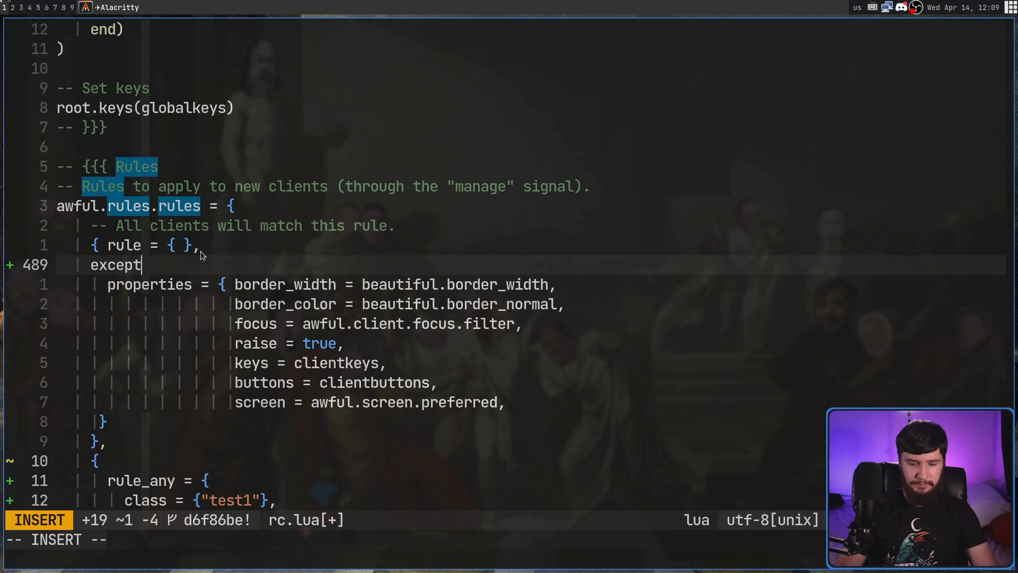
type(" = {")
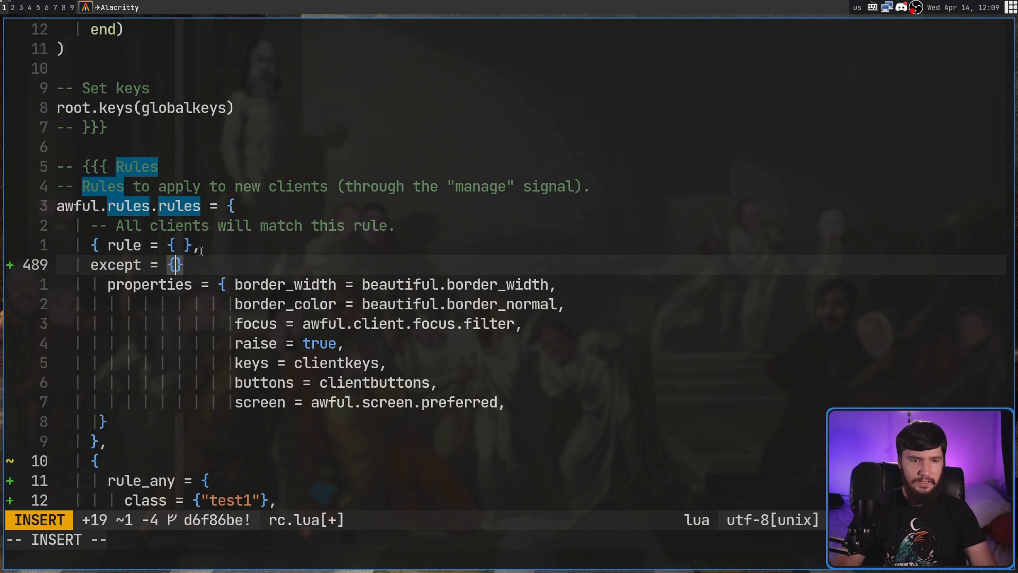
key("Escape")
type("A")
type(",")
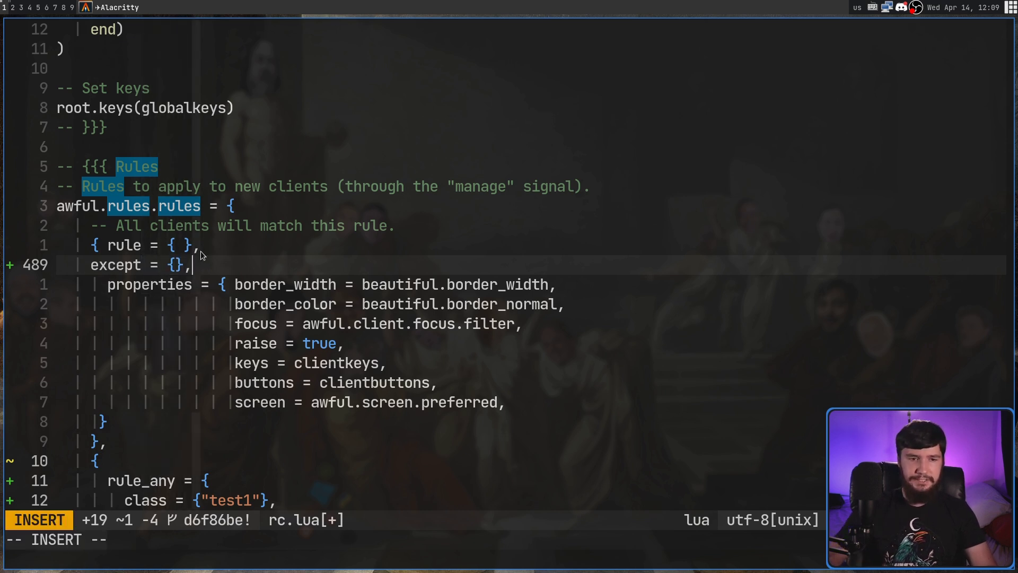
key("Escape")
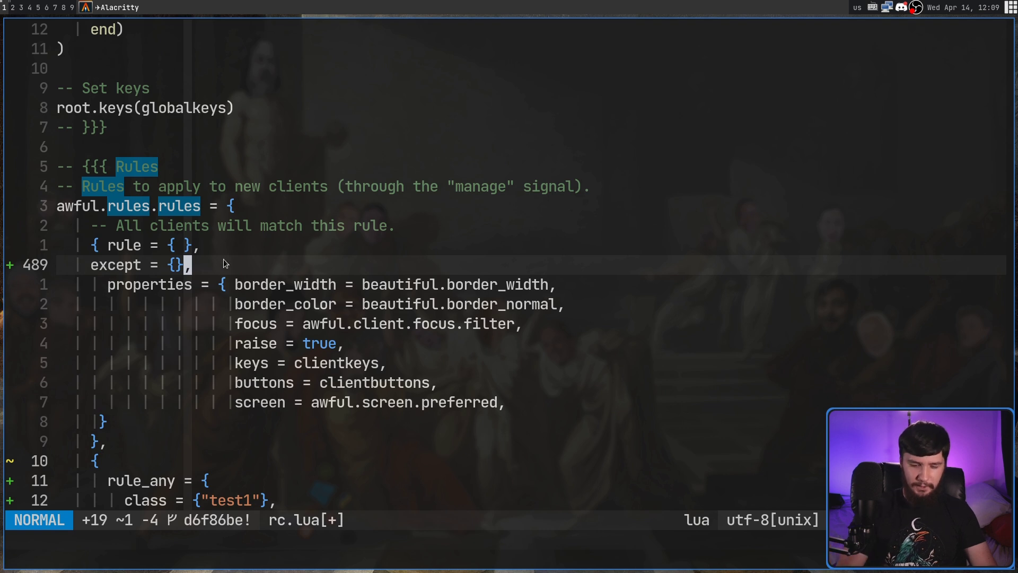
type("hi")
type("class =")
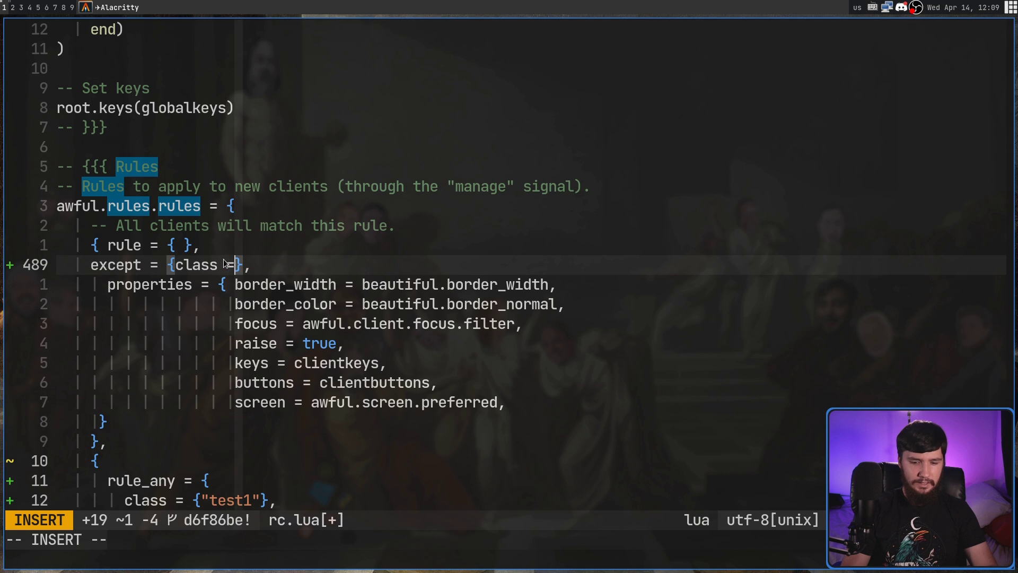
type(" \"")
type("Alacritty")
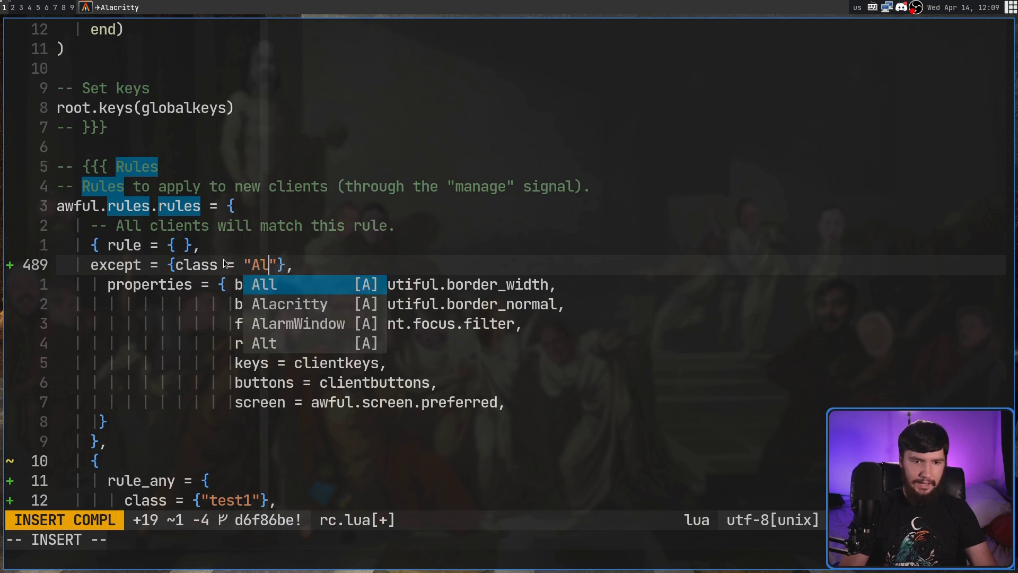
key("Escape")
type(":w")
key("Return")
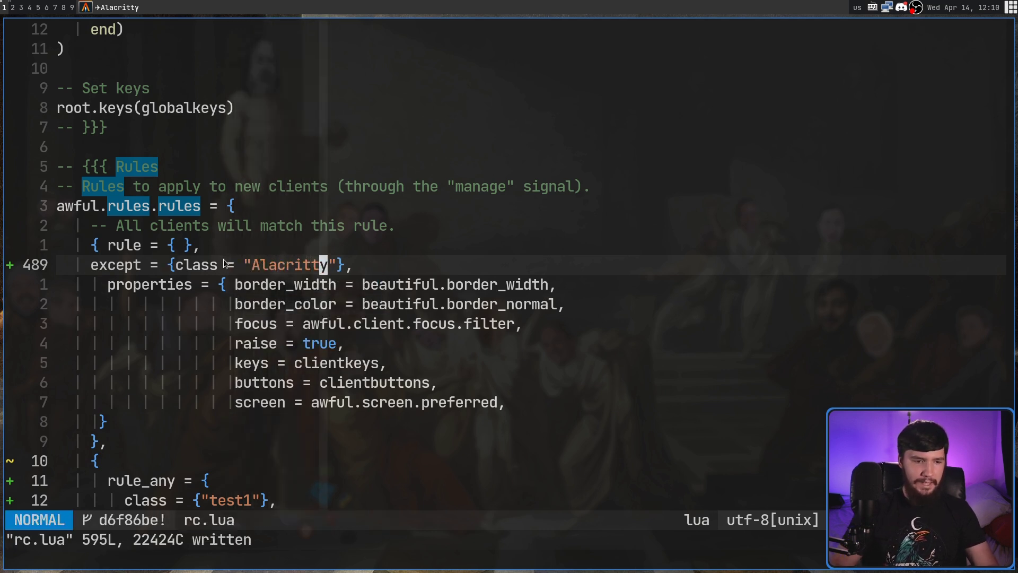
Restart Awesome to apply the exception and review the remaining property lines.
key("super+ctrl+r")
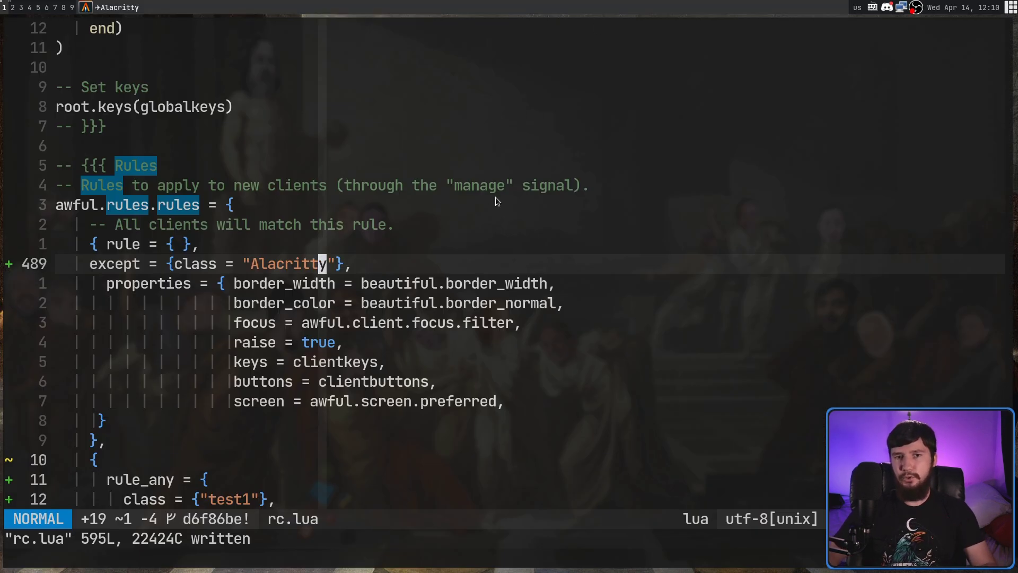
left_click_drag(516, 394, 234, 303)
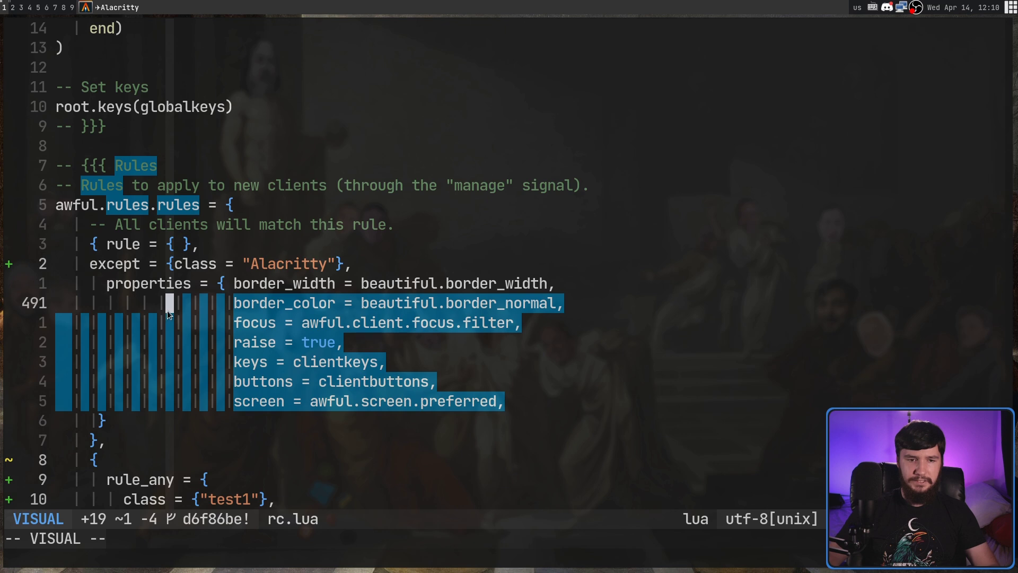
left_click(457, 342)
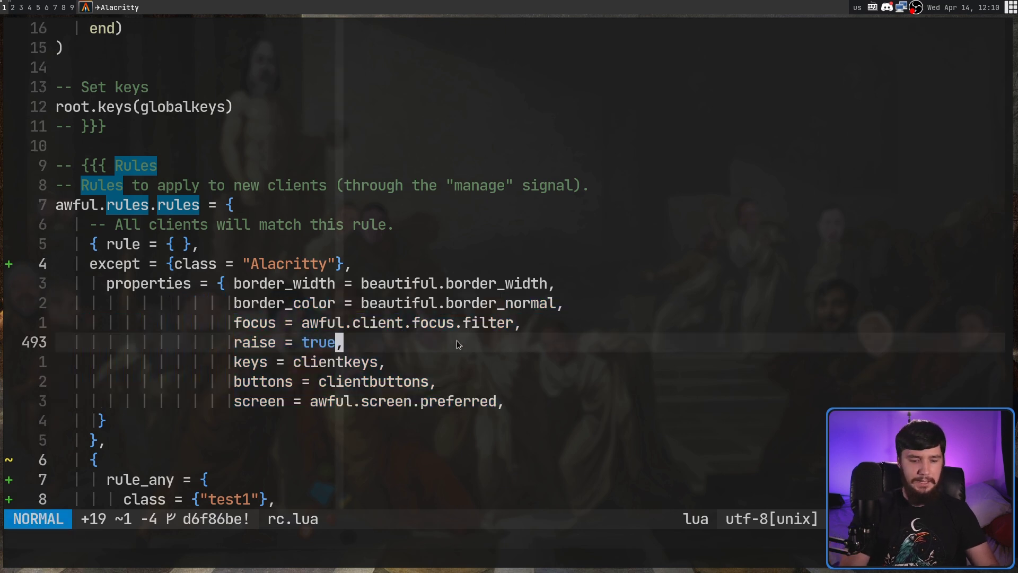
key("super+e")
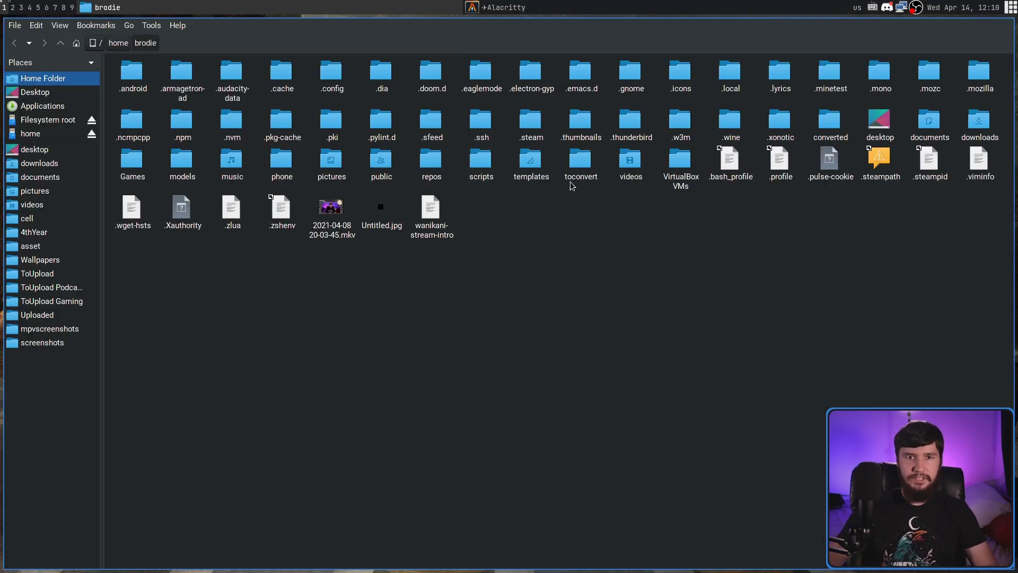
key("ctrl+shift+n")
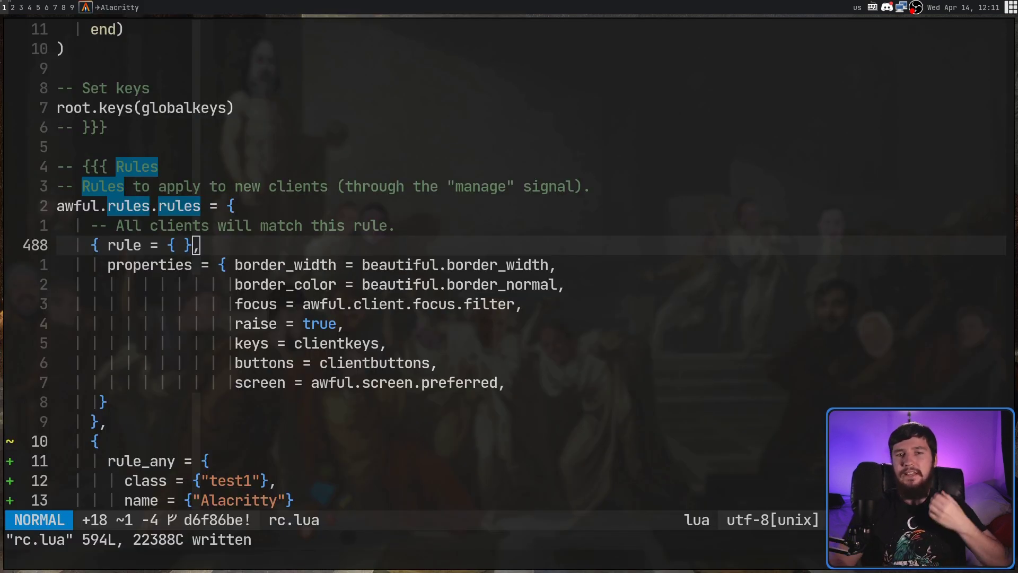
Add except_any = {class ={"Alacritty", "Firefox"}} below the empty rule line.
type("o")
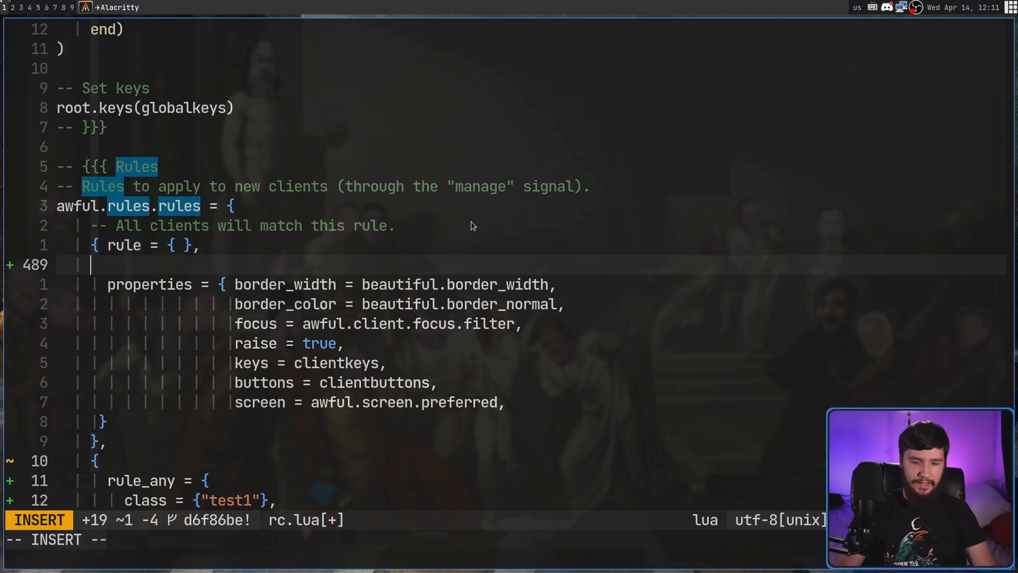
type("except_")
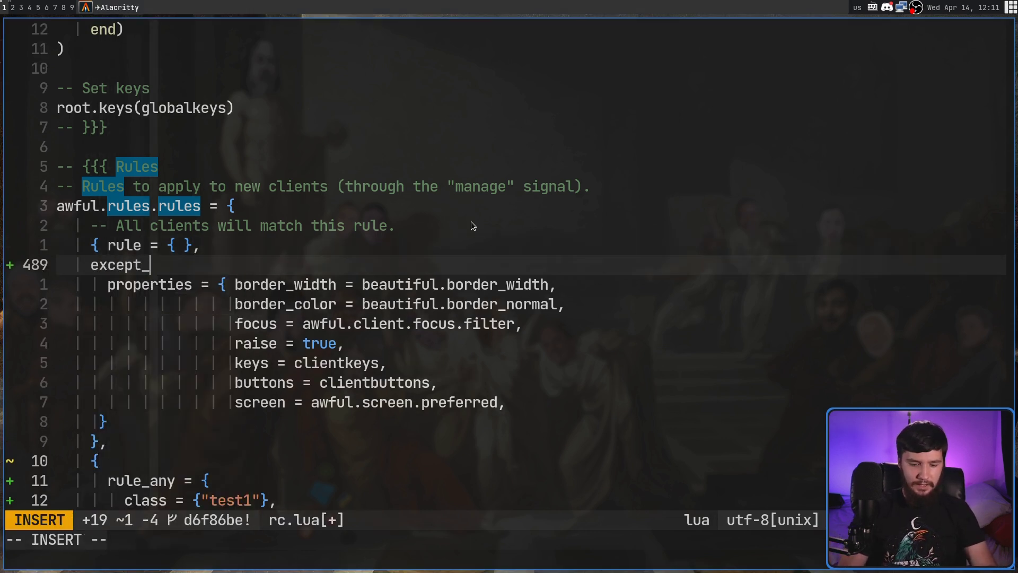
type("any = ")
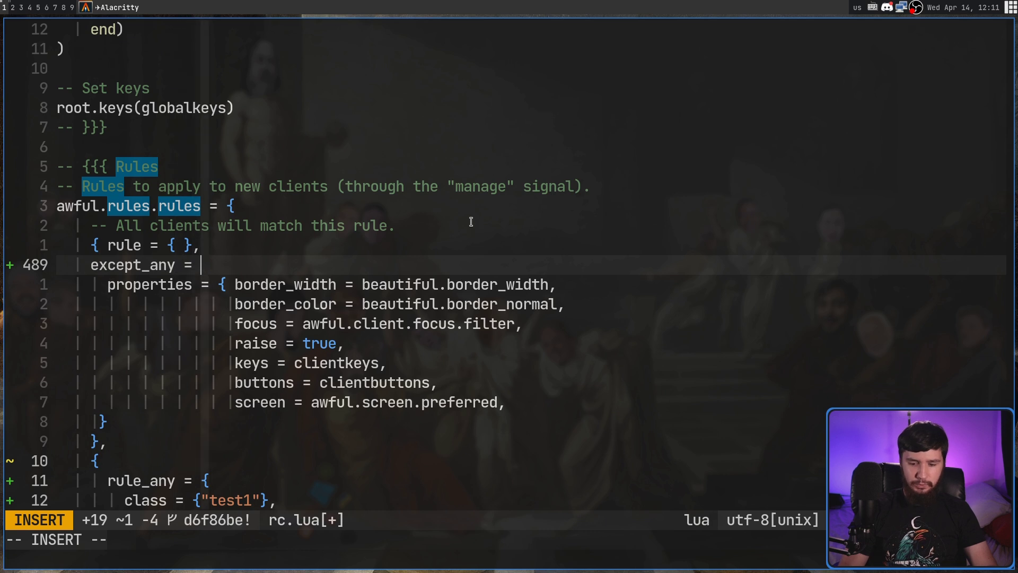
type("{")
key("Escape")
type("any = {cla")
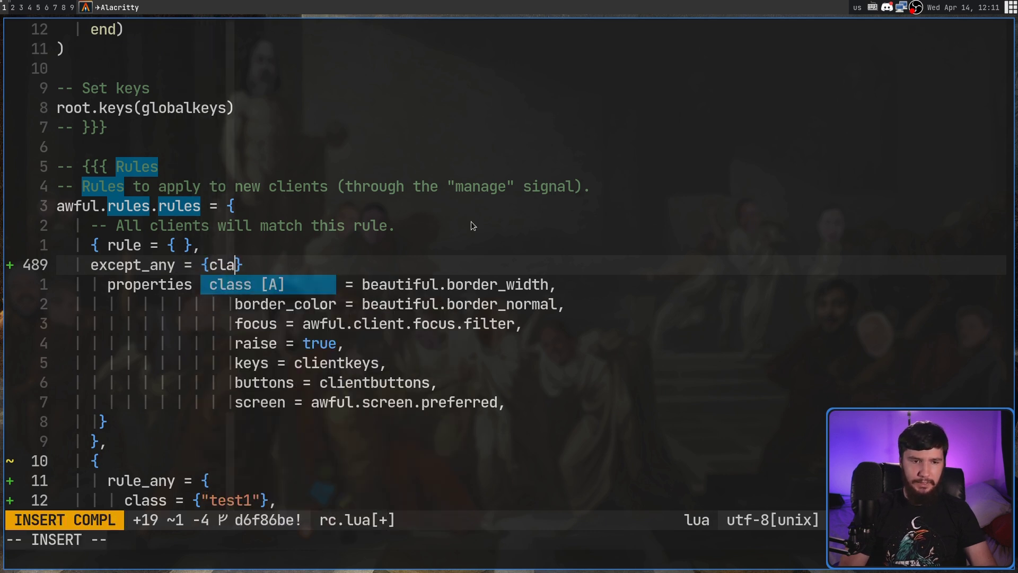
type("ss ={")
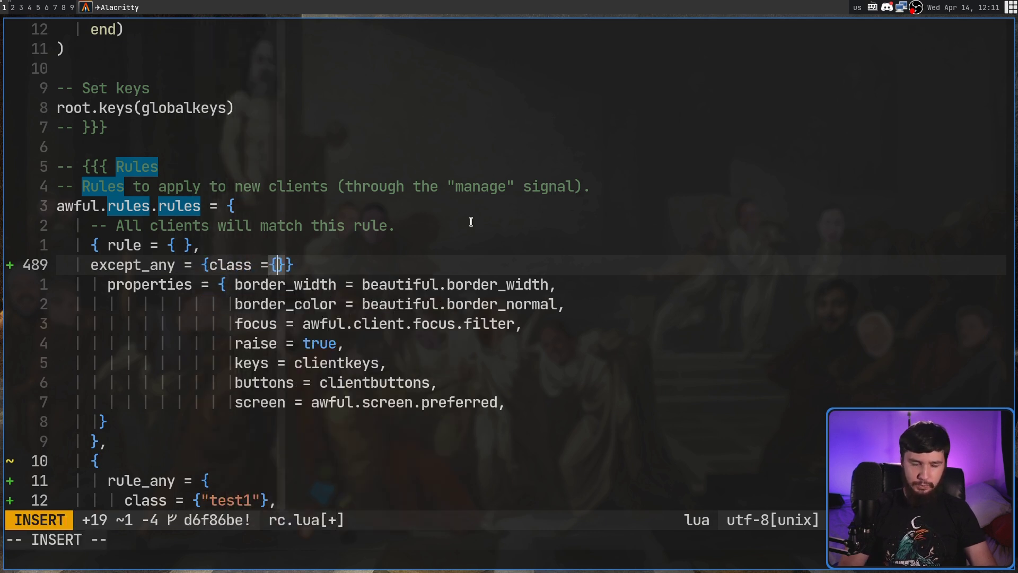
key("Escape")
type("a")
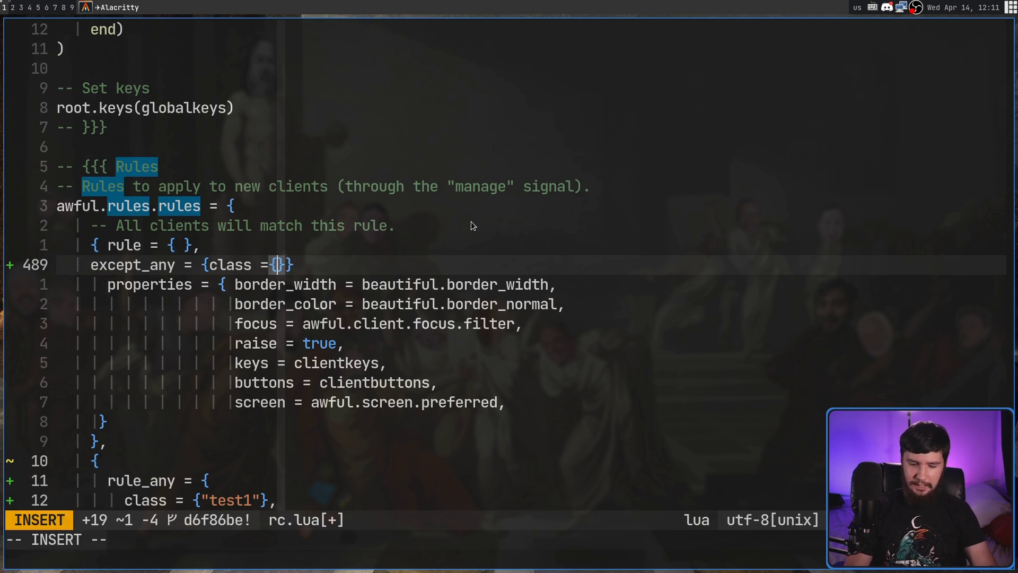
type("A")
key("BackSpace")
type("\"al")
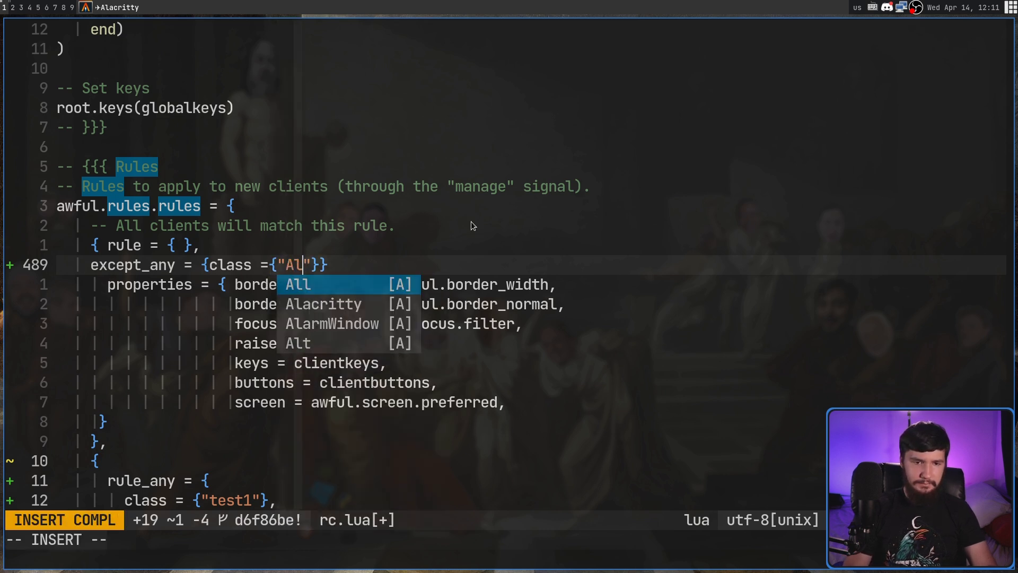
key("Tab")
type("\", \"Firefox")
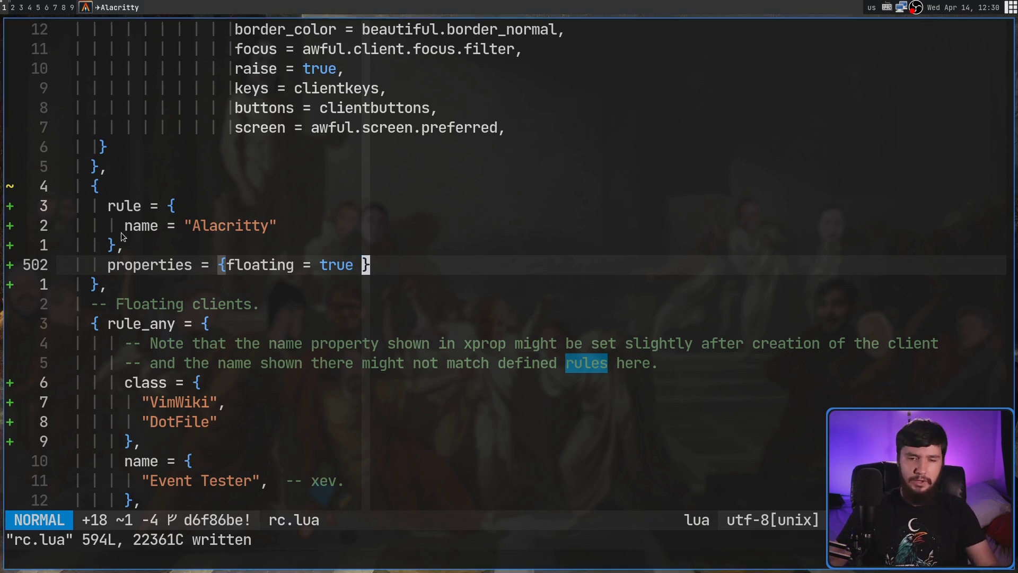
Add a callback = function(c) awful.spawn('mpc pause') end to the Alacritty rule.
type("a,")
key("Return")
type("callback =")
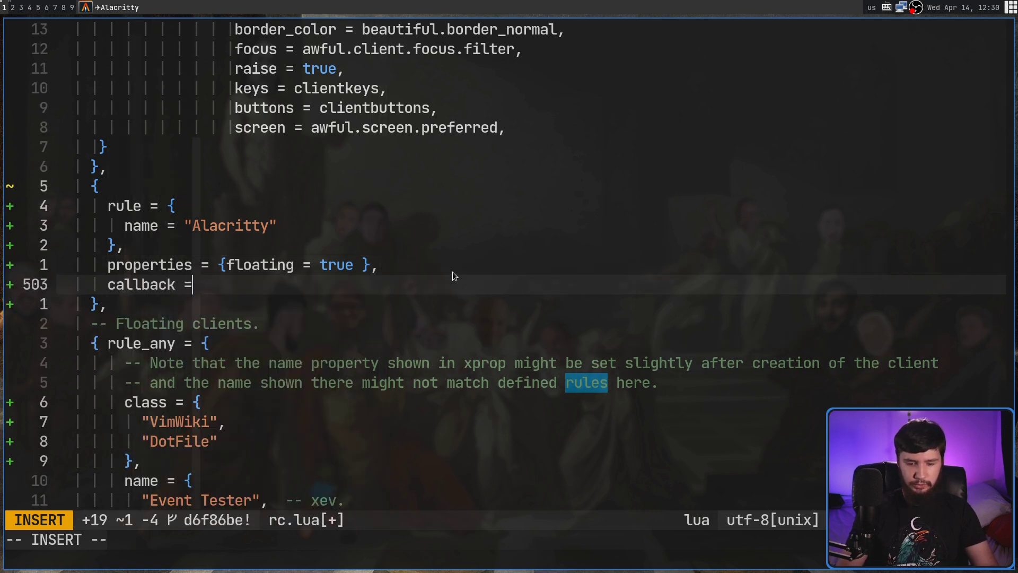
type(" function")
type("(c")
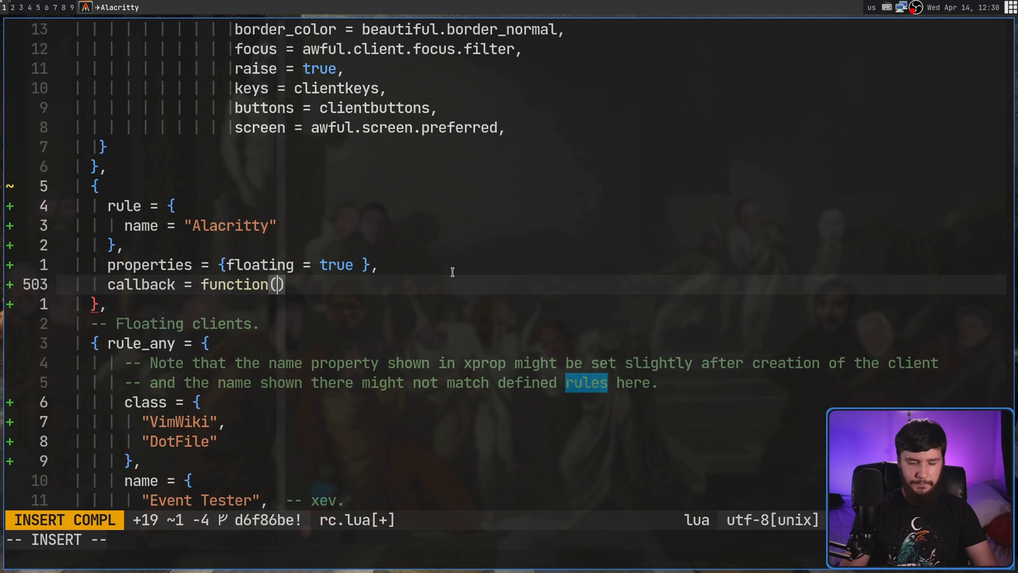
key("Escape")
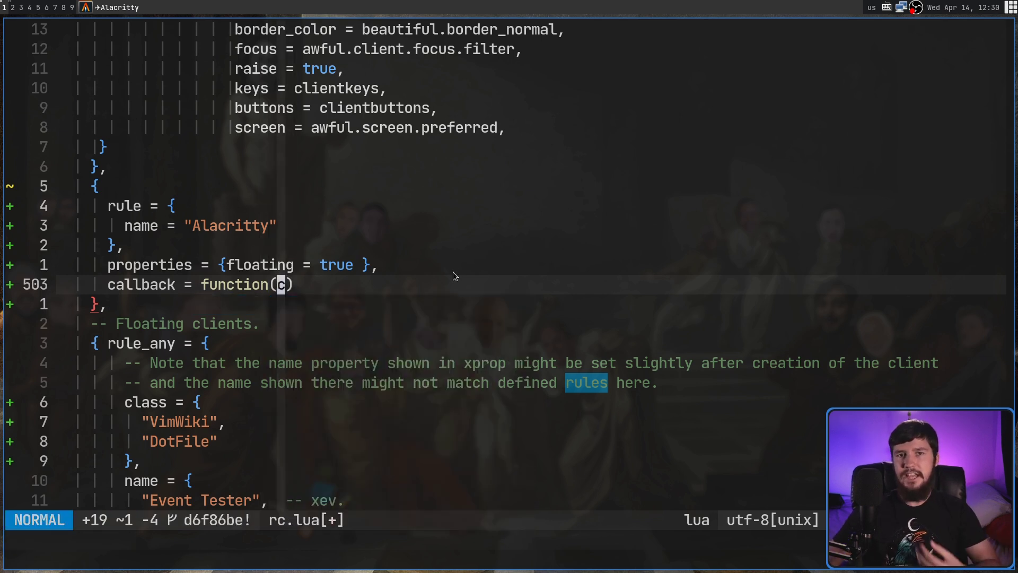
key("A")
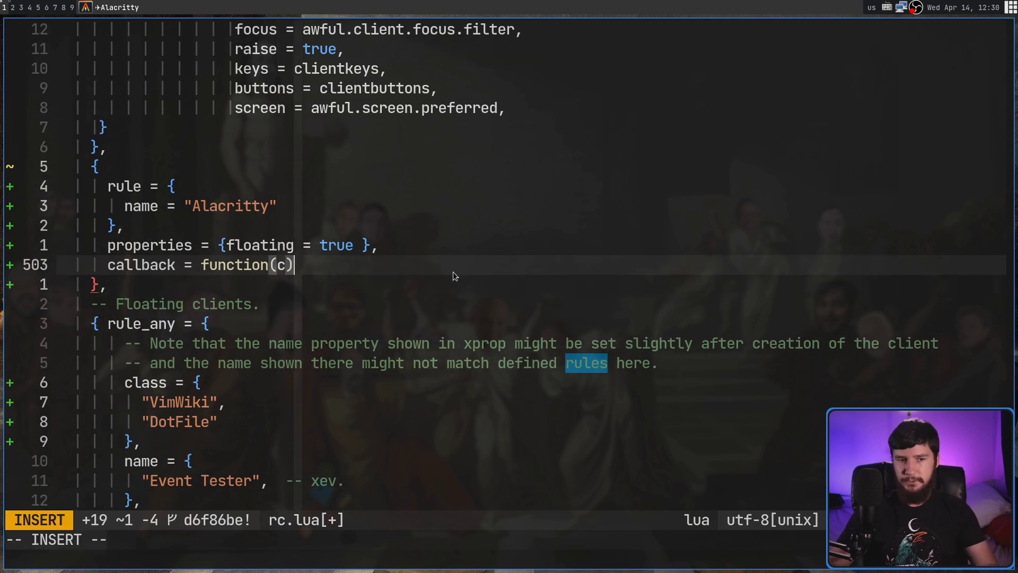
key("Return")
type("awfu")
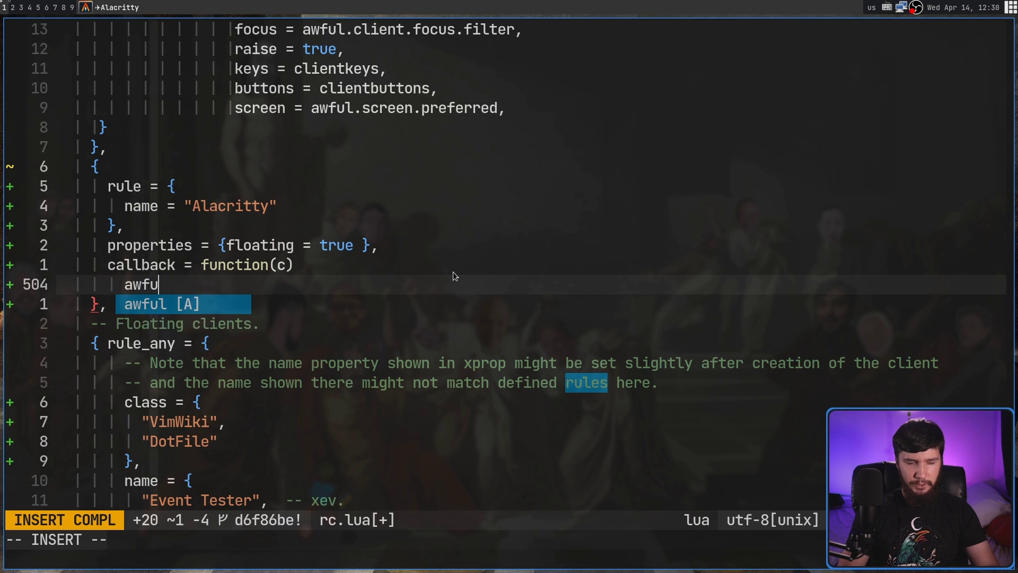
type("l.spawn(")
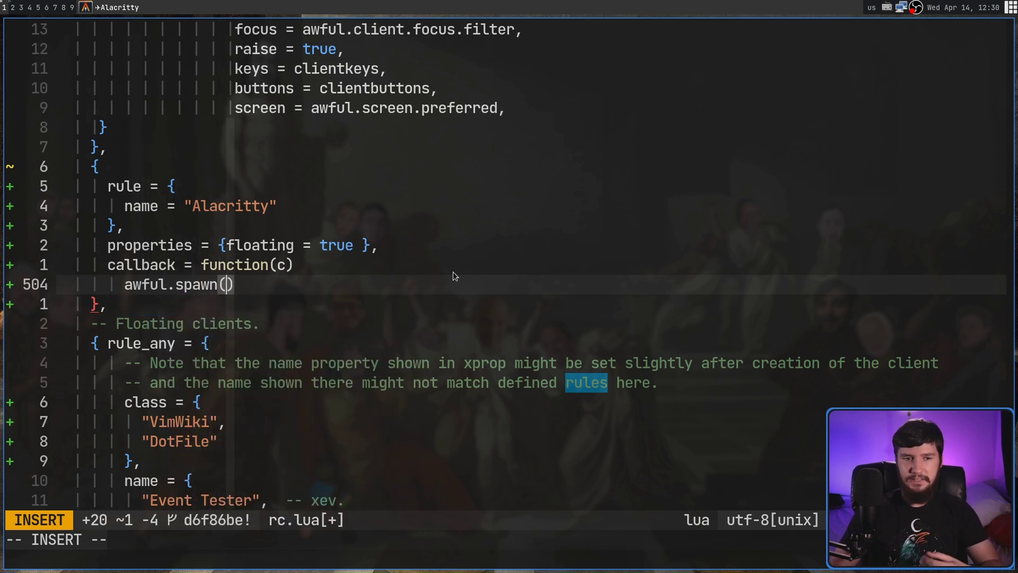
type("'")
type("mpc paus")
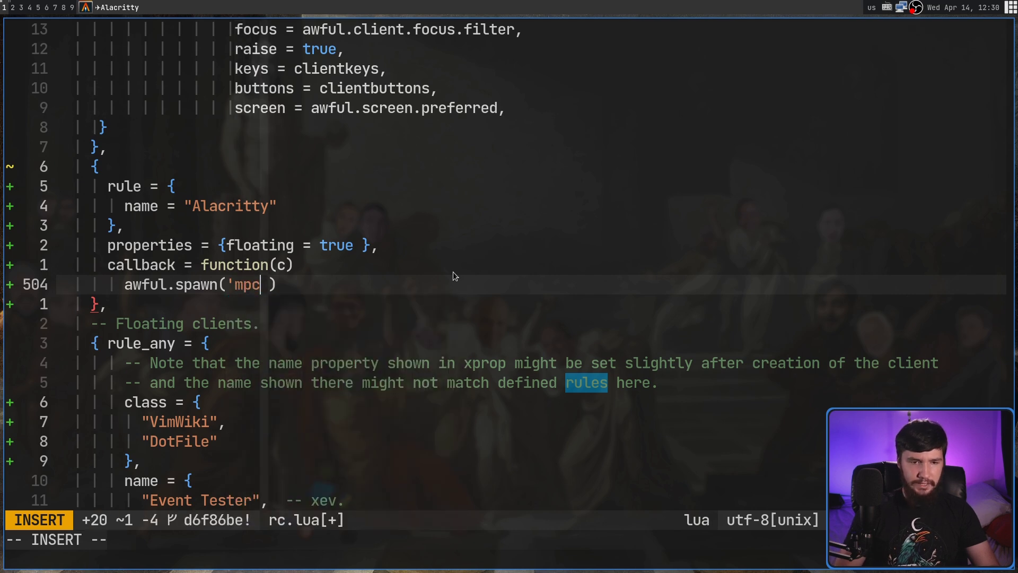
type("e")
key("Escape")
type("o")
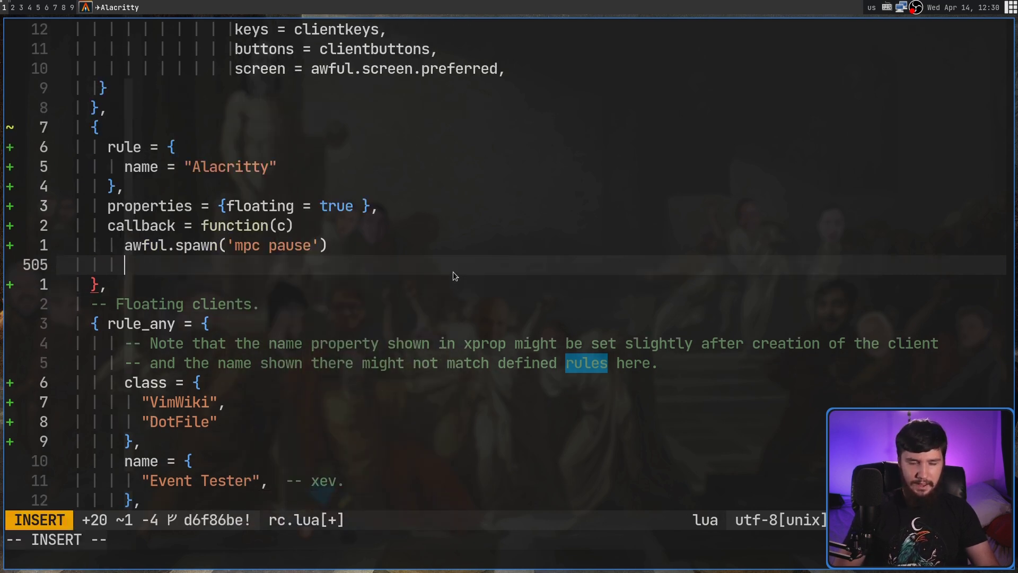
type("end")
key("Escape")
Save rc.lua with :w and restart awesome to load the new rule.
type(":w")
key("Return")
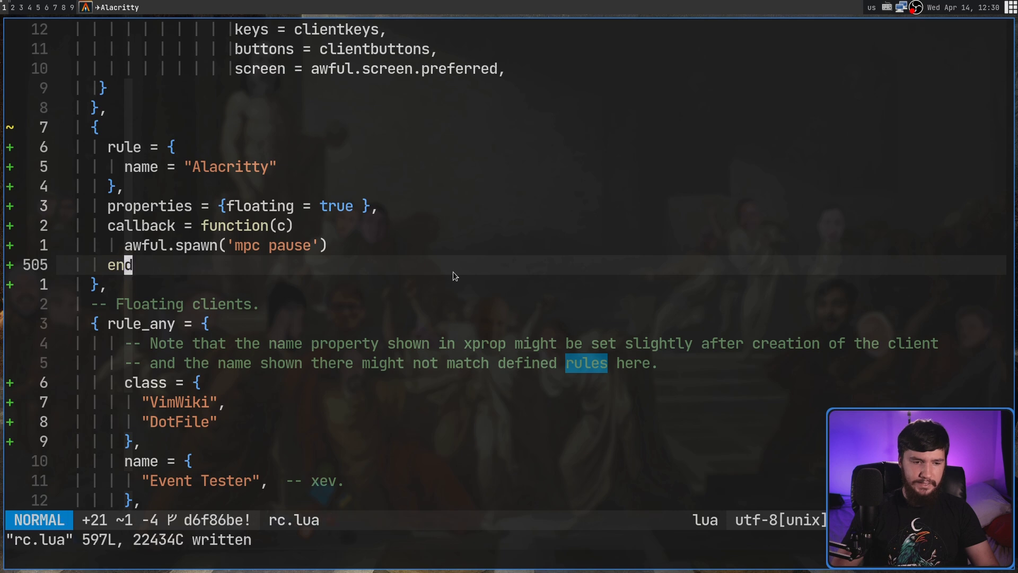
key("super+ctrl+r")
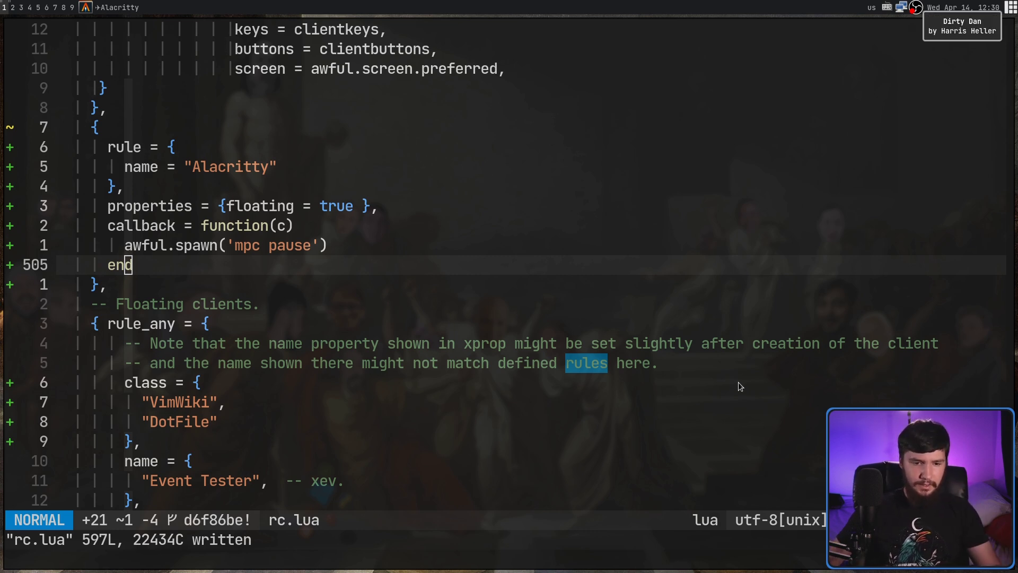
Open a new Alacritty terminal to test the floating rule, then close it.
key("super+Return")
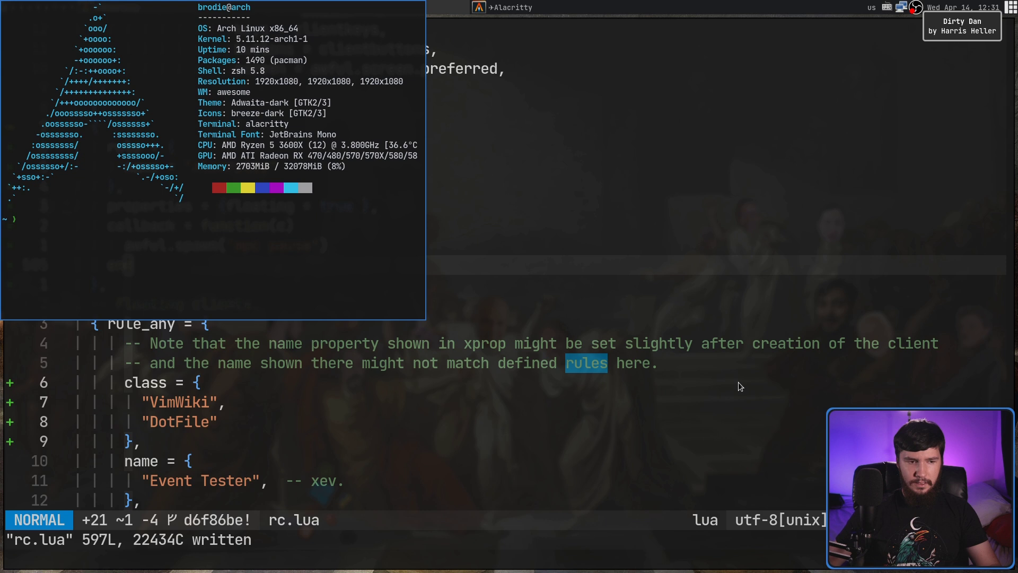
key("ctrl+d")
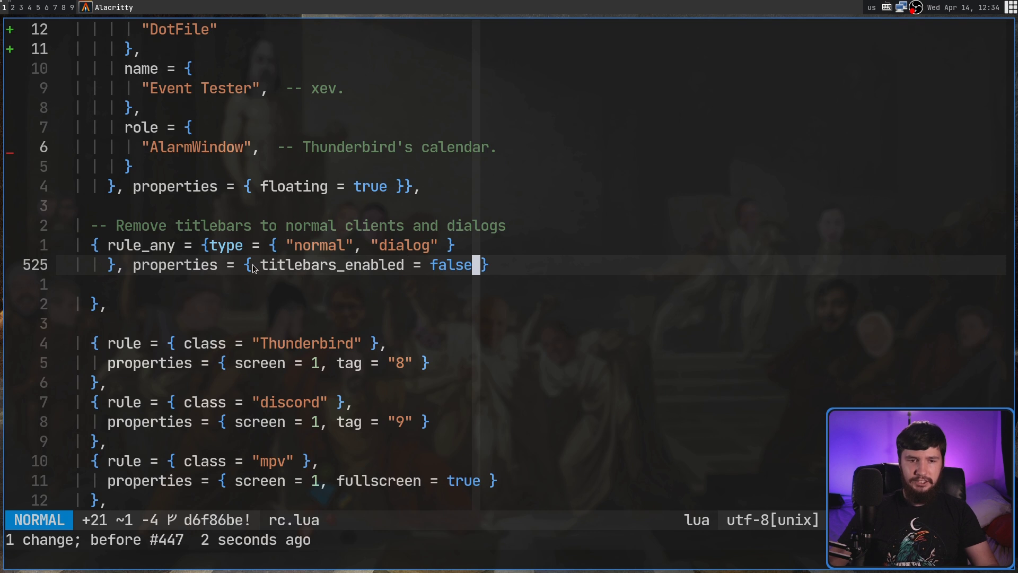
Change titlebars_enabled from false to true, save rc.lua and restart awesome.
key("i")
key("BackSpace")
key("BackSpace")
key("BackSpace")
key("BackSpace")
key("BackSpace")
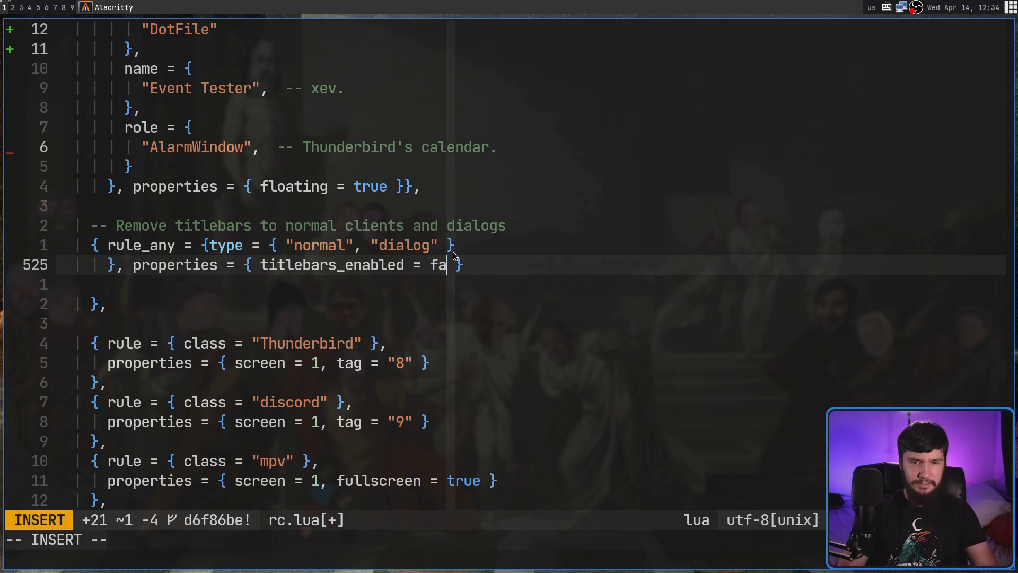
type("true")
key("Escape")
type(":w")
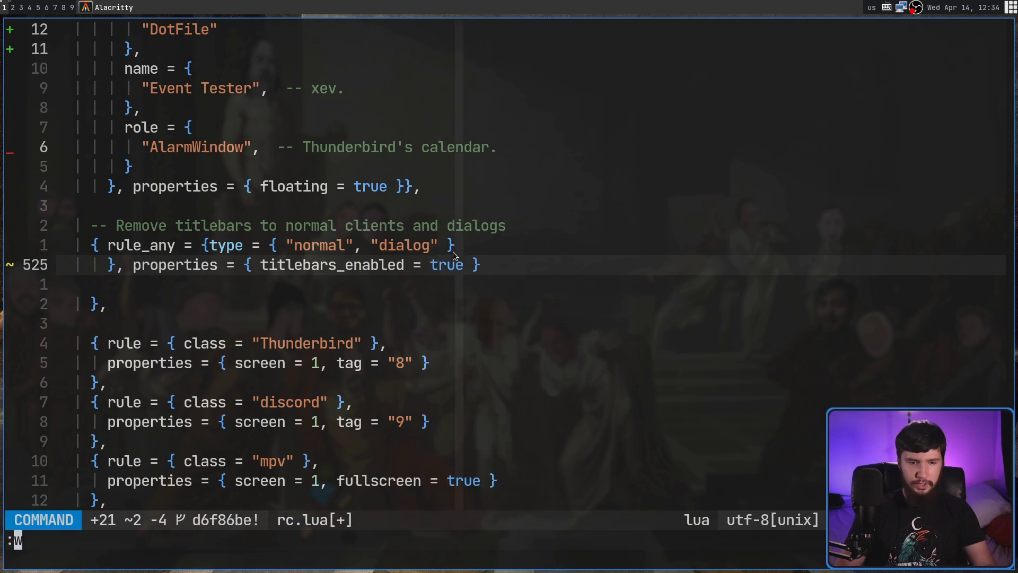
key("Return")
key("super+ctrl+r")
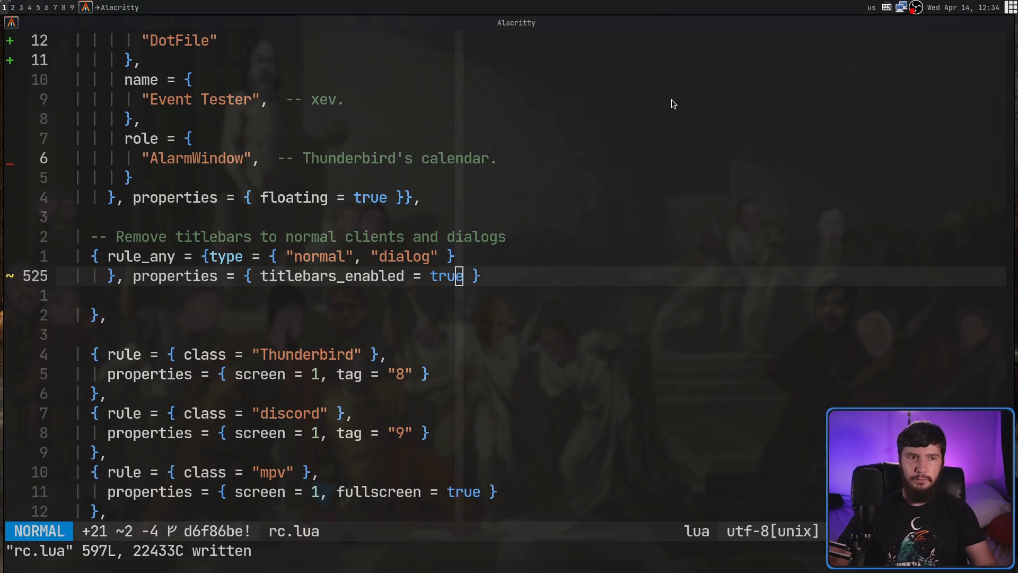
Open and close a test terminal, then launch the file manager to check titlebars.
key("super+Return")
key("super+shift+c")
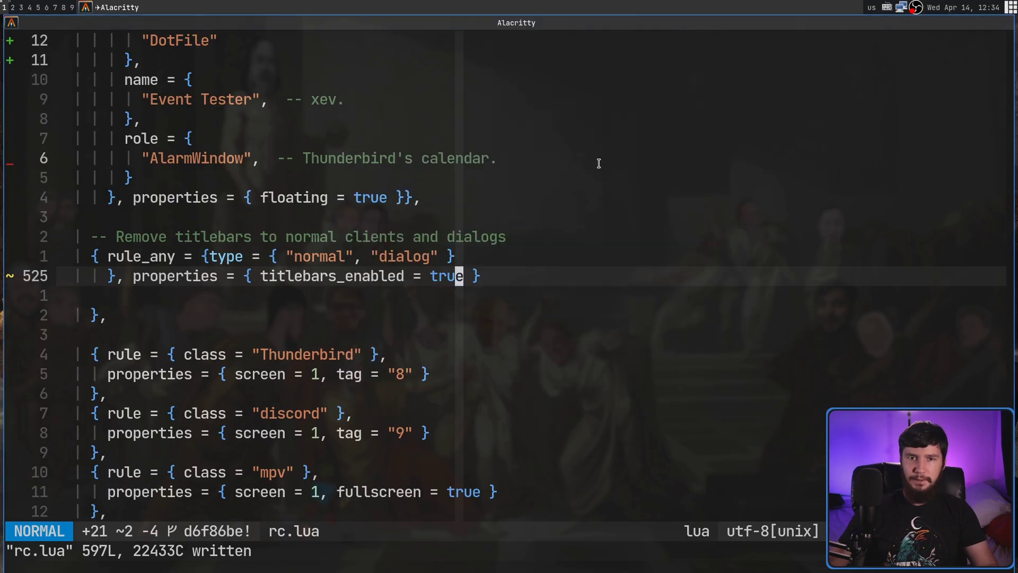
key("super+e")
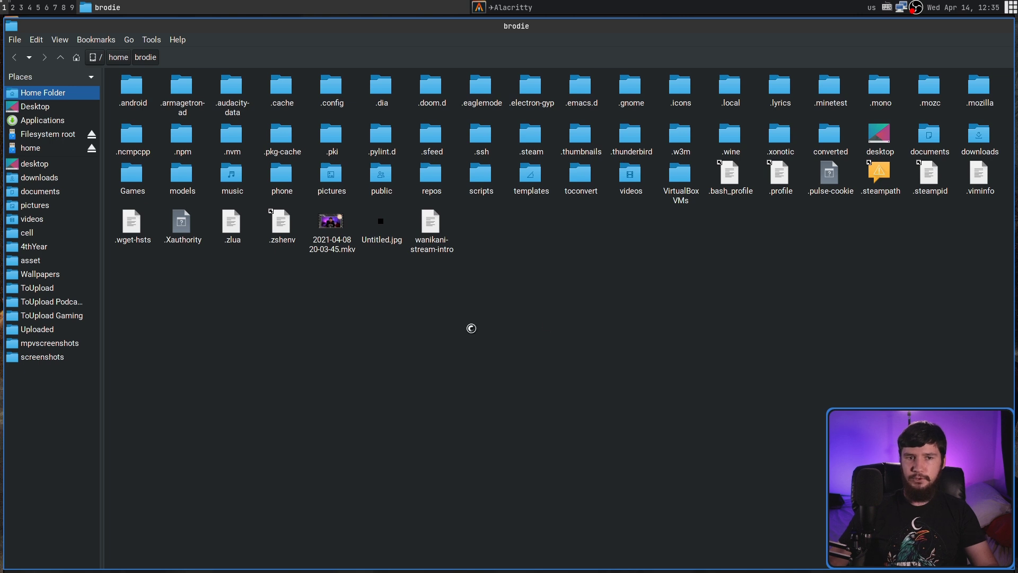
Close the file manager and revert titlebars_enabled to false in rc.lua, saving it.
key("super+shift+c")
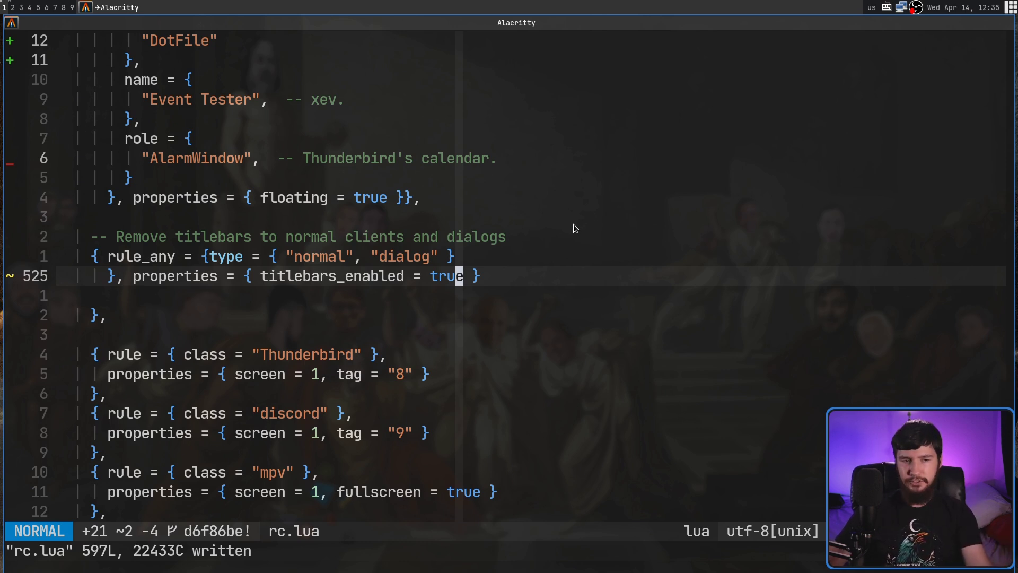
key("ctrl+a")
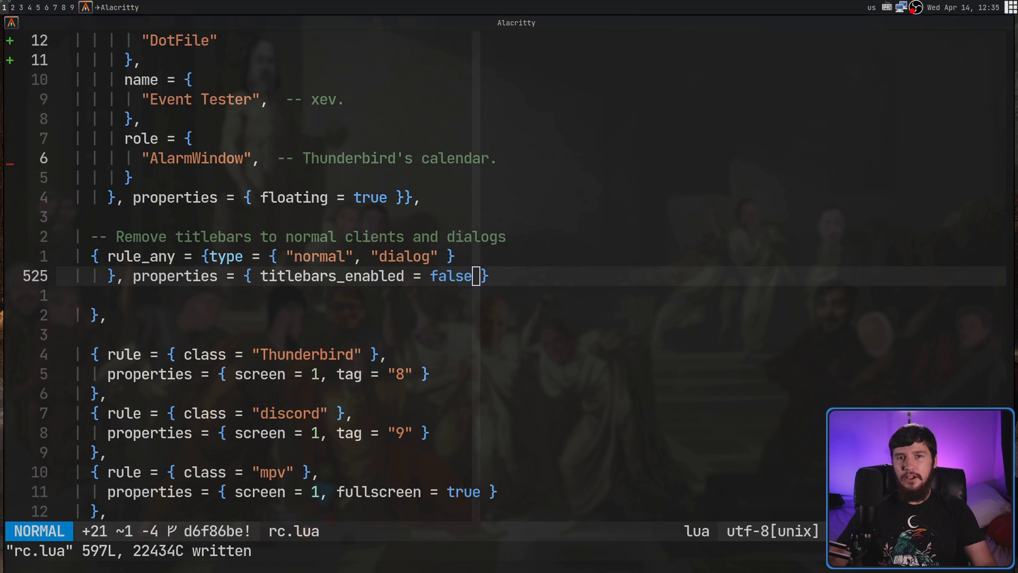